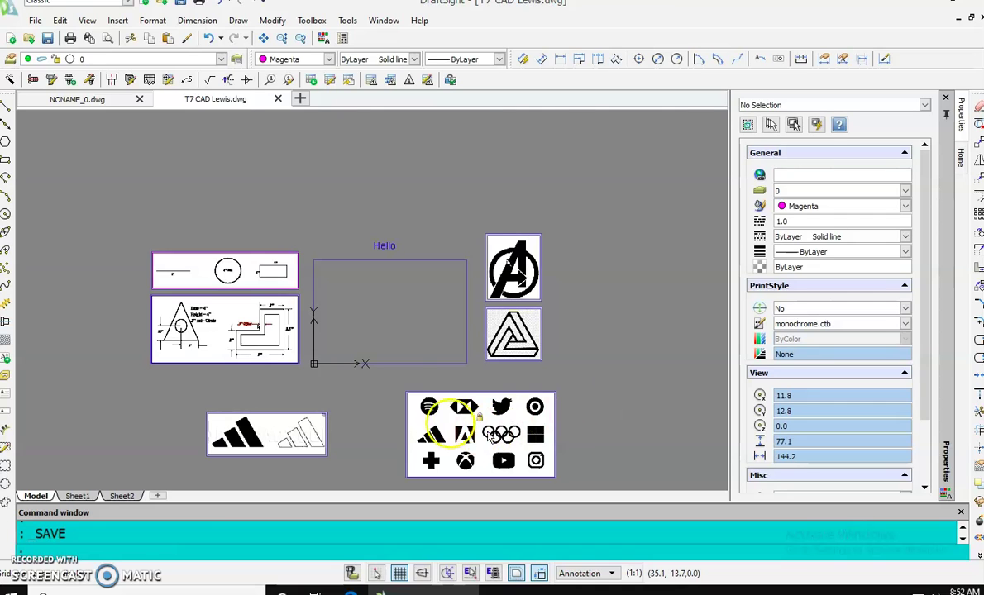
Step: Draw a single diagonal magenta line about 4.5 units long inside the central rectangular frame
{"action": "left_click", "coordinate": [364, 389]}
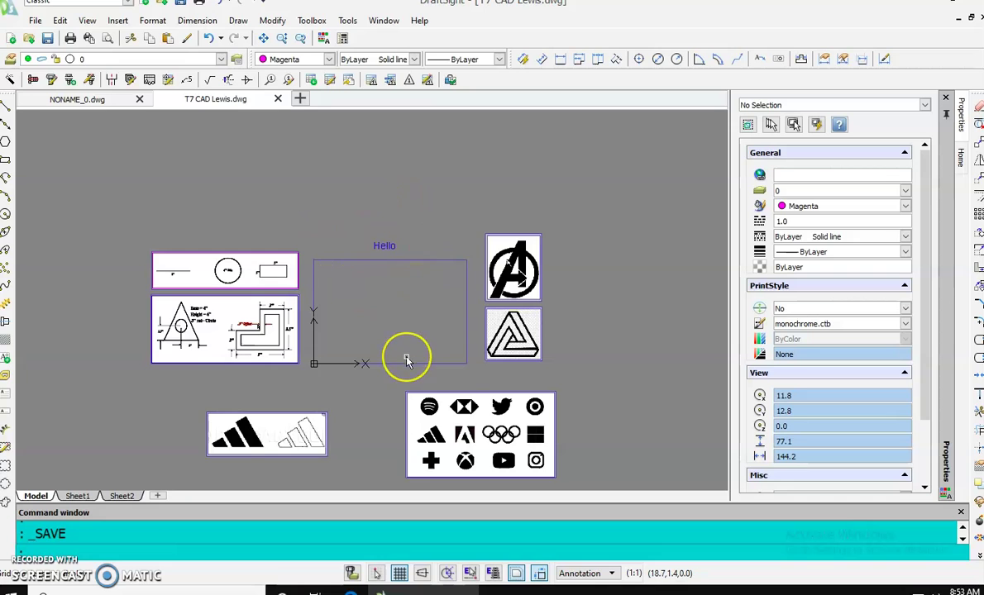
{"action": "scroll", "coordinate": [406, 356], "scroll_direction": "down", "scroll_amount": 3}
{"action": "scroll", "coordinate": [406, 357], "scroll_direction": "up", "scroll_amount": 6}
{"action": "scroll", "coordinate": [406, 360], "scroll_direction": "down", "scroll_amount": 1}
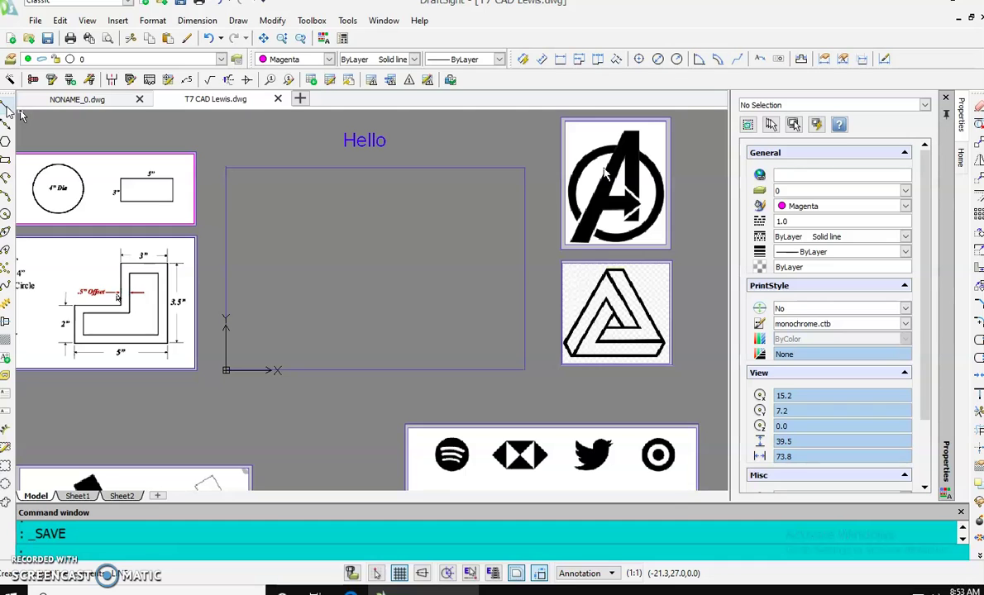
{"action": "left_click", "coordinate": [6, 107]}
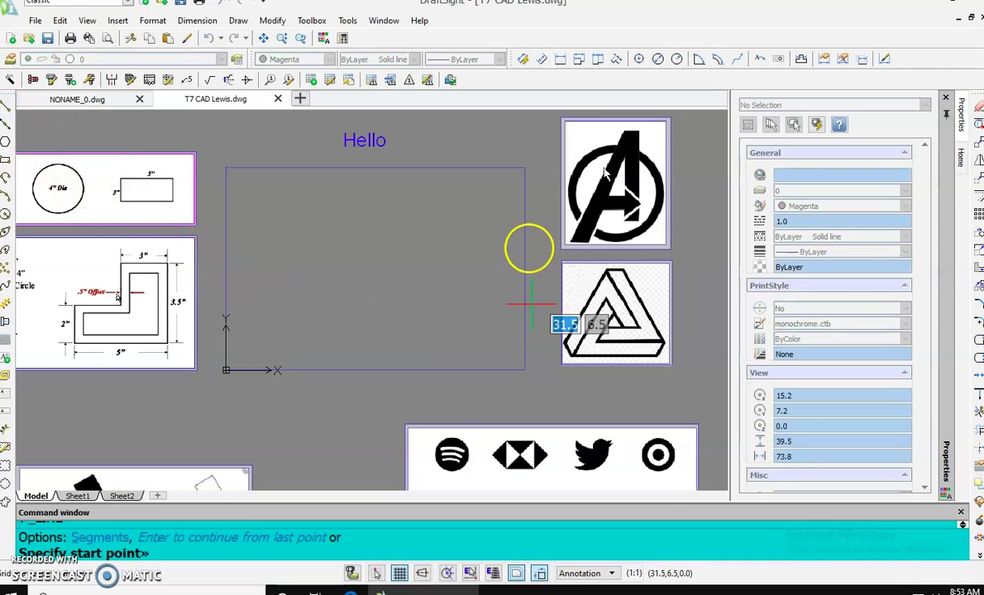
{"action": "left_click", "coordinate": [282, 272]}
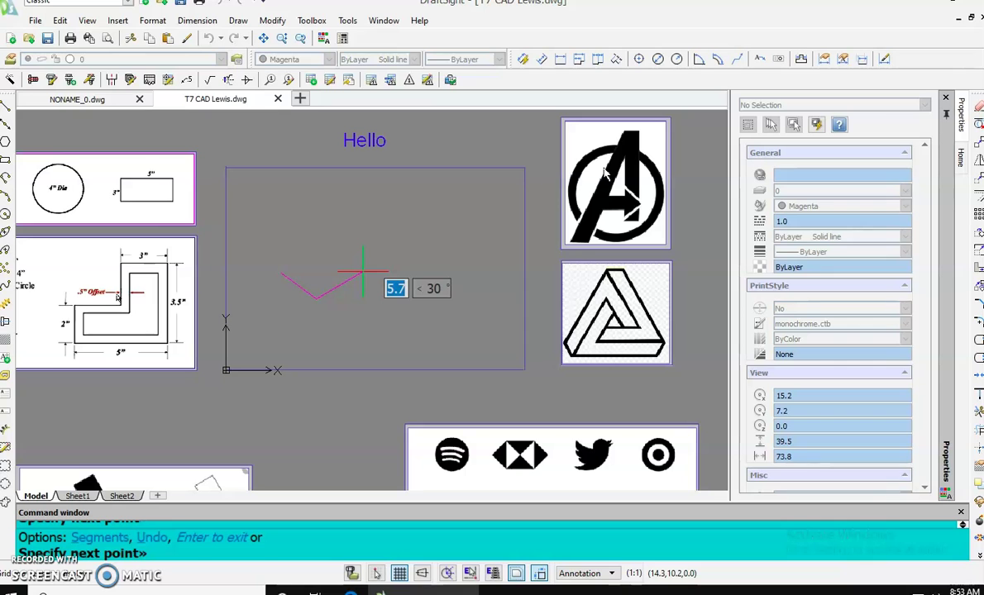
{"action": "scroll", "coordinate": [352, 294], "scroll_direction": "up", "scroll_amount": 4}
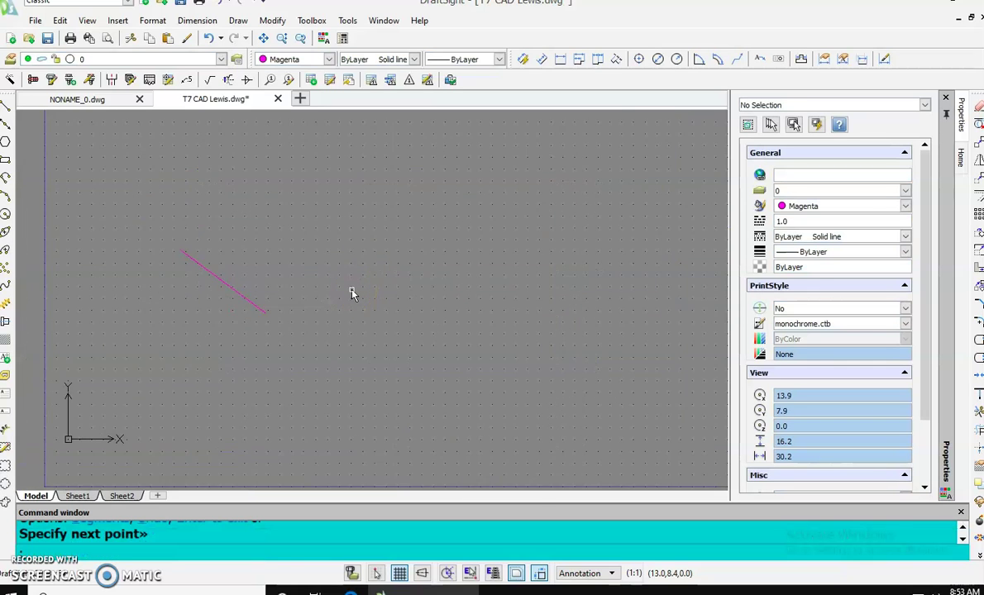
{"action": "scroll", "coordinate": [352, 293], "scroll_direction": "down", "scroll_amount": 5}
{"action": "scroll", "coordinate": [362, 292], "scroll_direction": "up", "scroll_amount": 2}
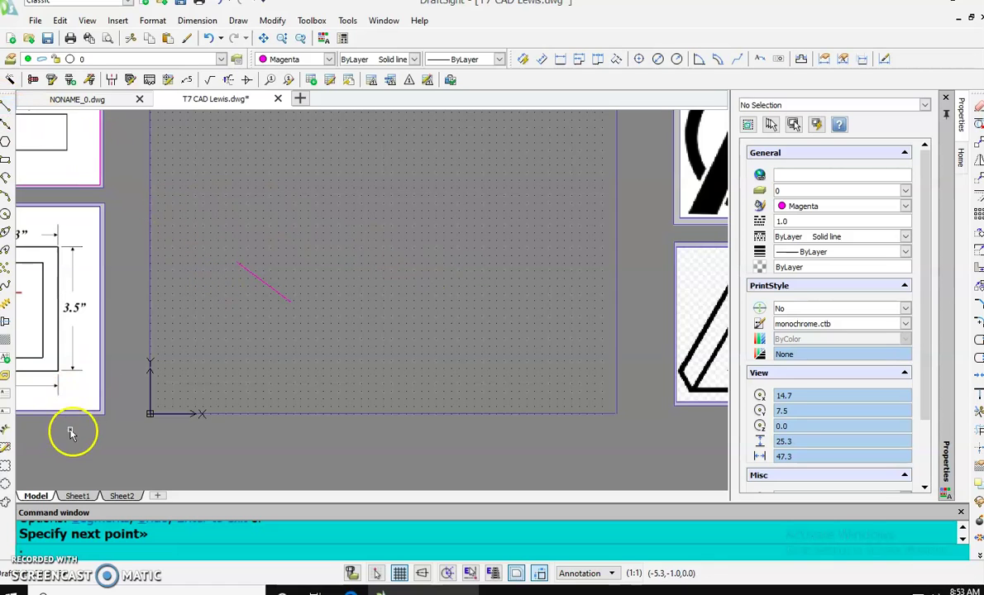
{"action": "key", "text": "Return"}
Step: Move the magenta line by its midpoint grip up and to the right inside the frame
{"action": "left_click", "coordinate": [266, 285]}
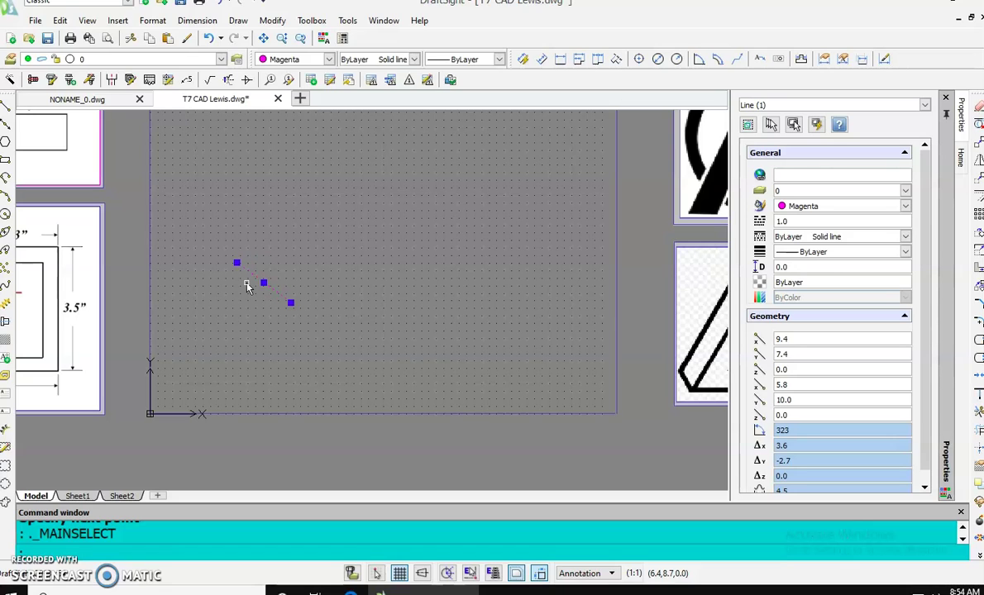
{"action": "key", "text": "Escape"}
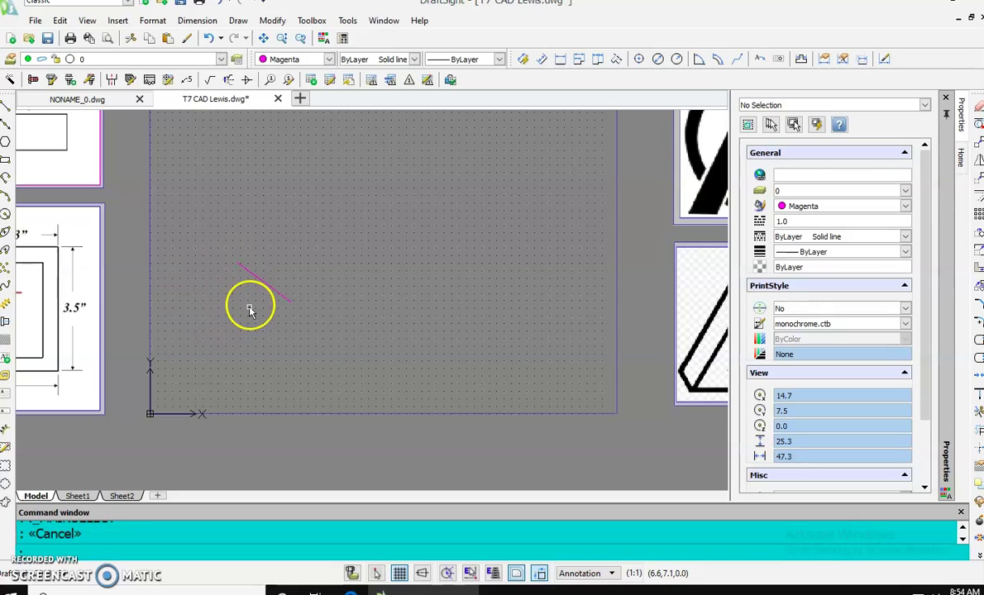
{"action": "left_click", "coordinate": [258, 278]}
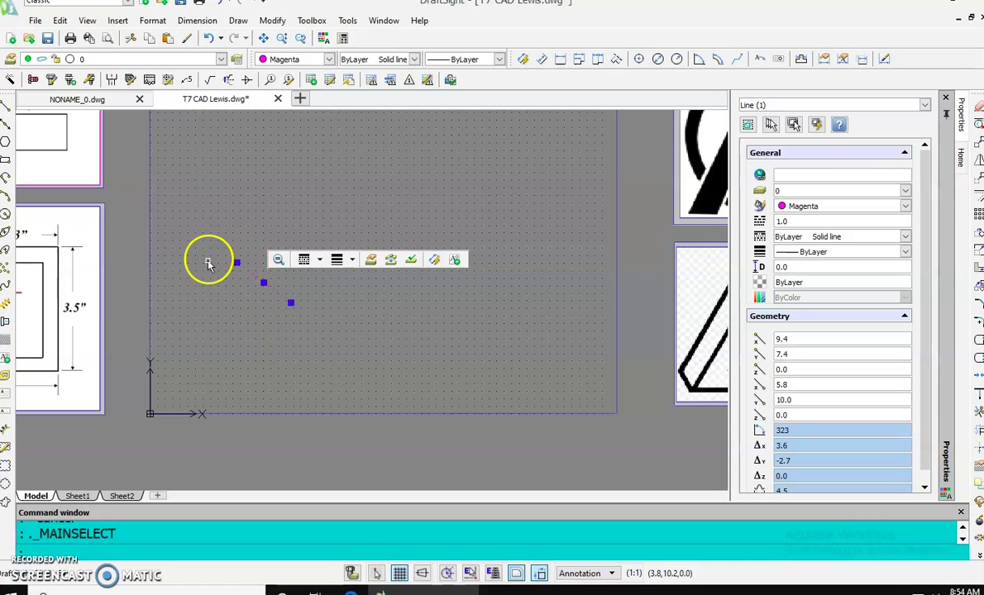
{"action": "left_click", "coordinate": [264, 285]}
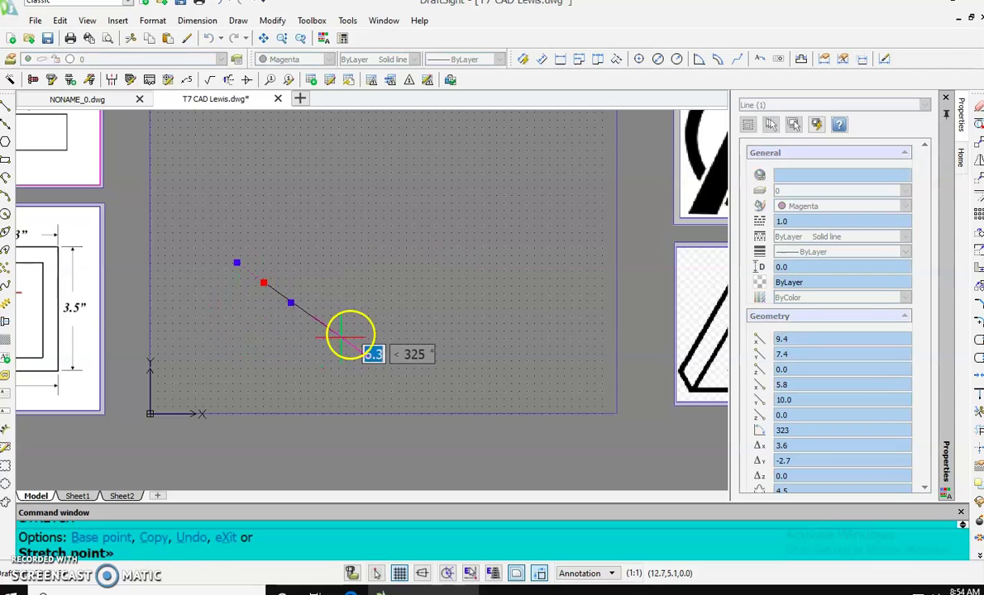
{"action": "left_click", "coordinate": [297, 229]}
Step: Stretch the line's upper-left endpoint to about (4.6, 13.6) and delete the line
{"action": "left_click", "coordinate": [270, 209]}
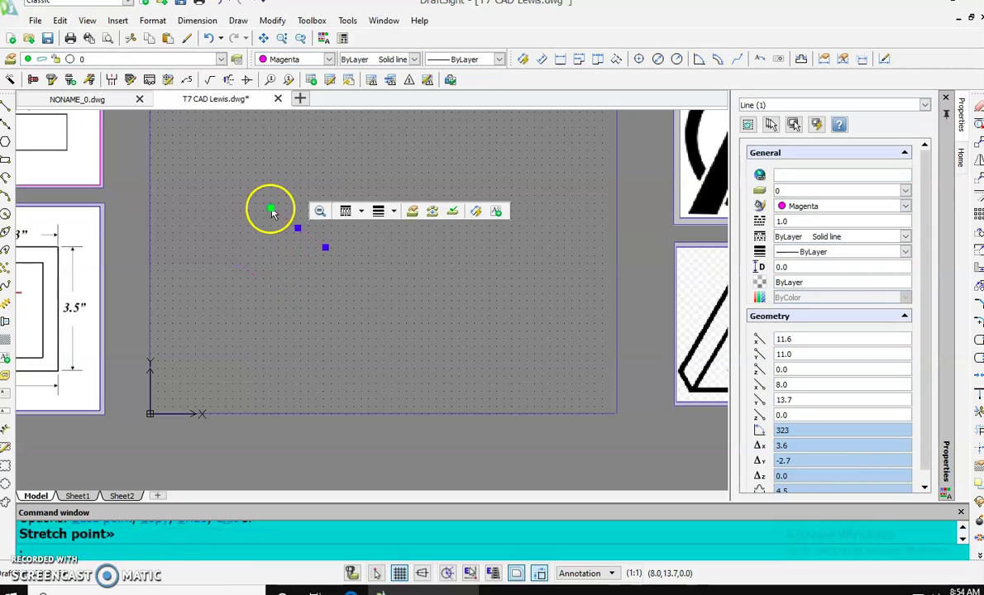
{"action": "left_click", "coordinate": [270, 209]}
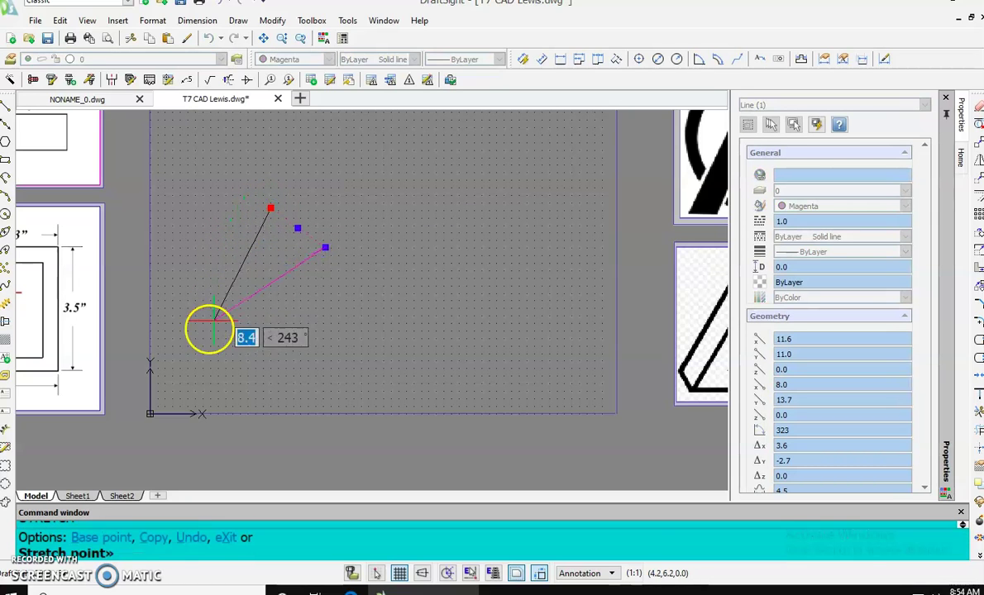
{"action": "left_click", "coordinate": [219, 209]}
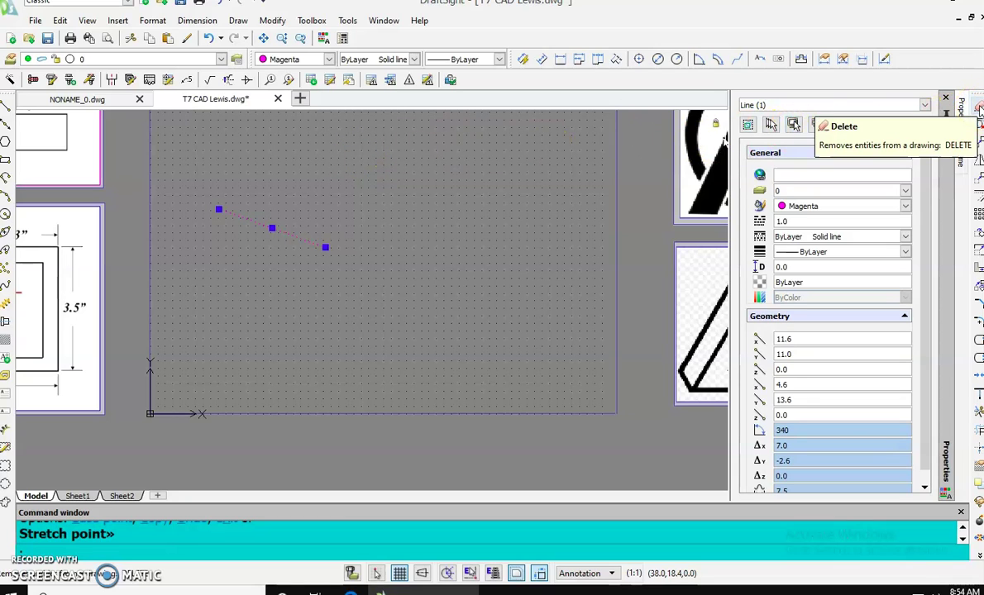
{"action": "left_click", "coordinate": [979, 112]}
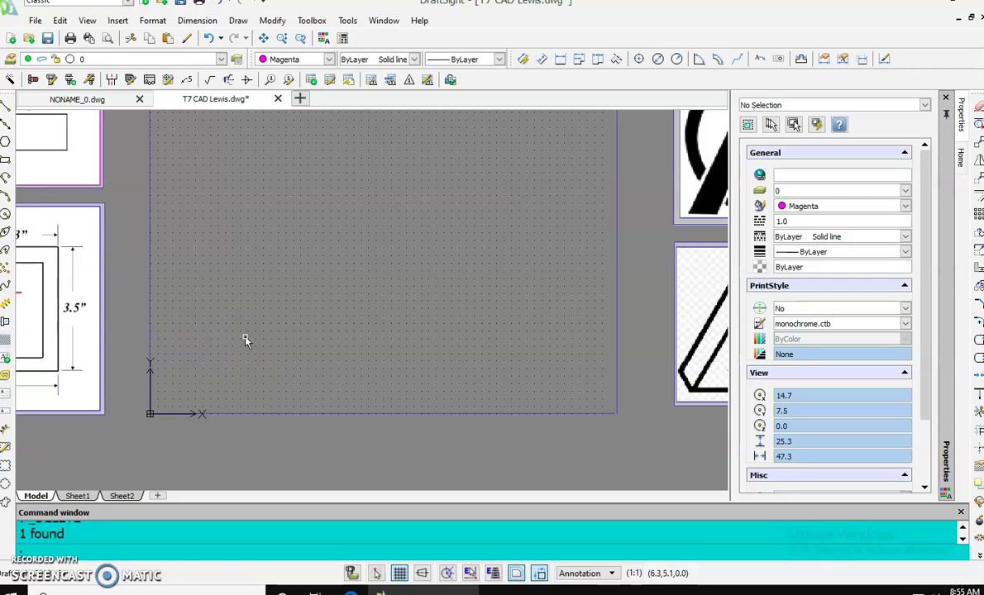
{"action": "left_click", "coordinate": [230, 315]}
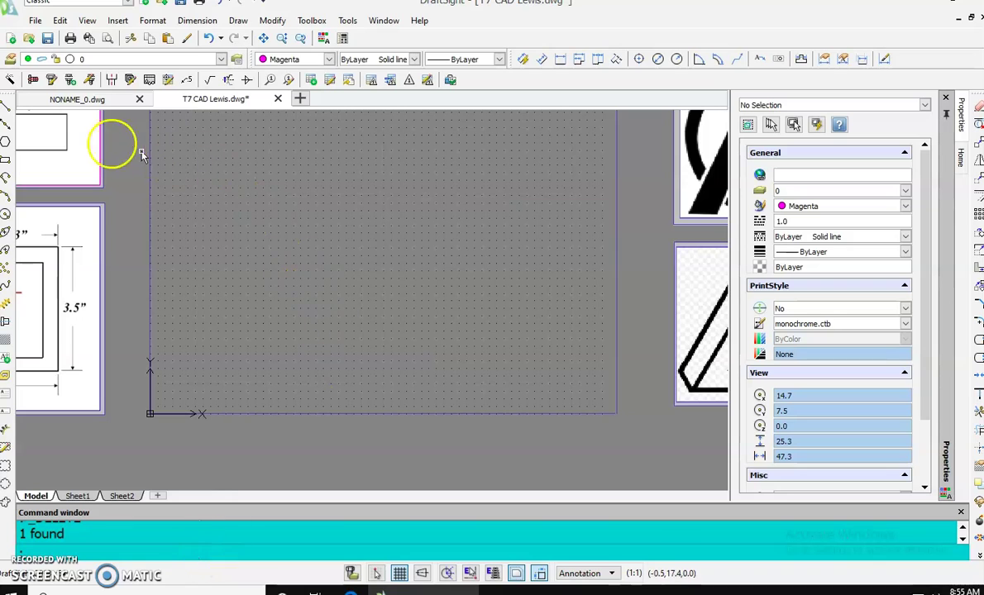
Step: Draw a chain of three connected magenta lines zigzagging across the frame, with the third segment crossing the first
{"action": "left_click", "coordinate": [6, 107]}
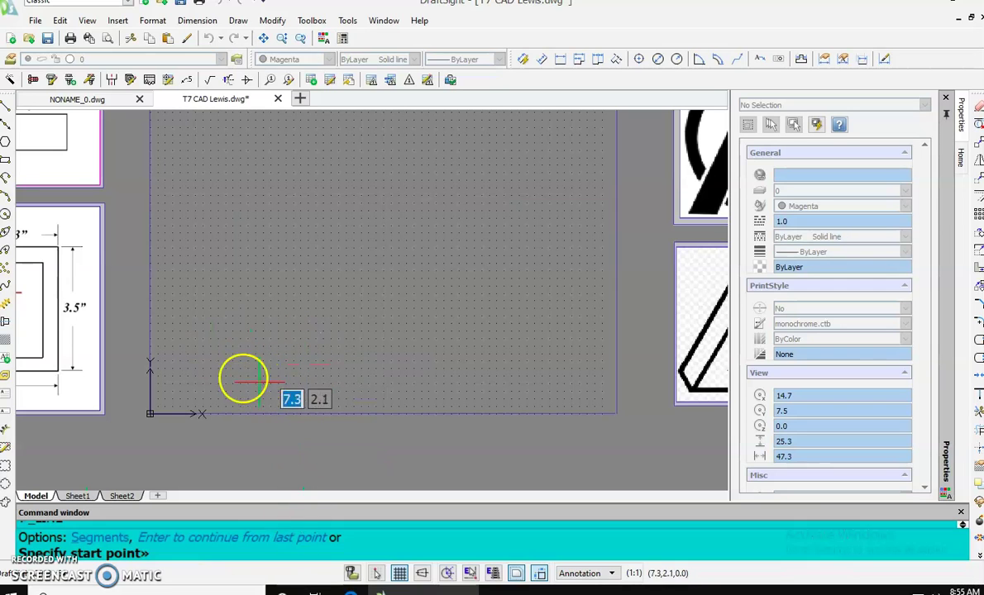
{"action": "left_click", "coordinate": [215, 377]}
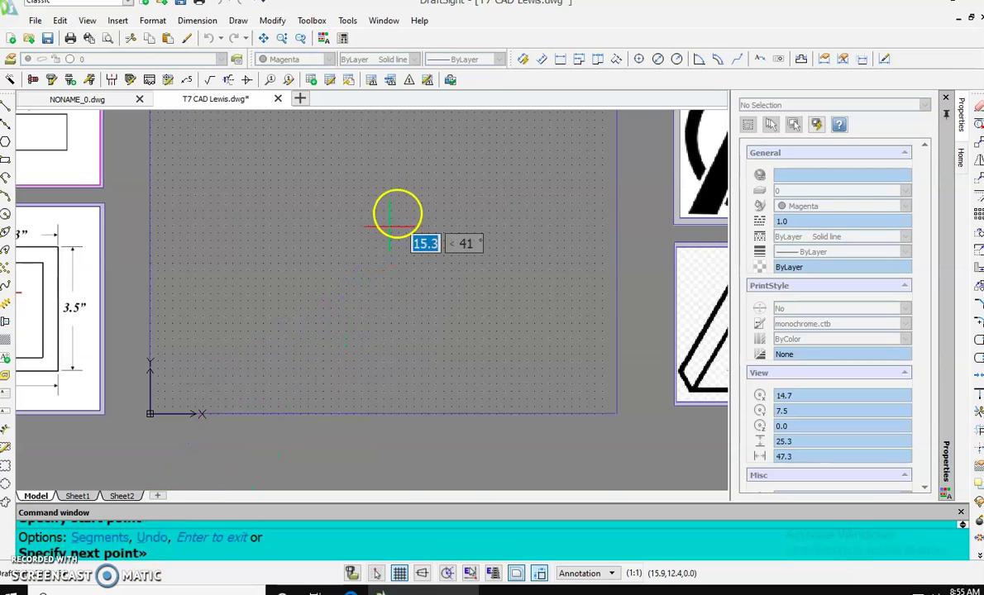
{"action": "left_click", "coordinate": [397, 211]}
{"action": "left_click", "coordinate": [550, 329]}
{"action": "left_click", "coordinate": [171, 248]}
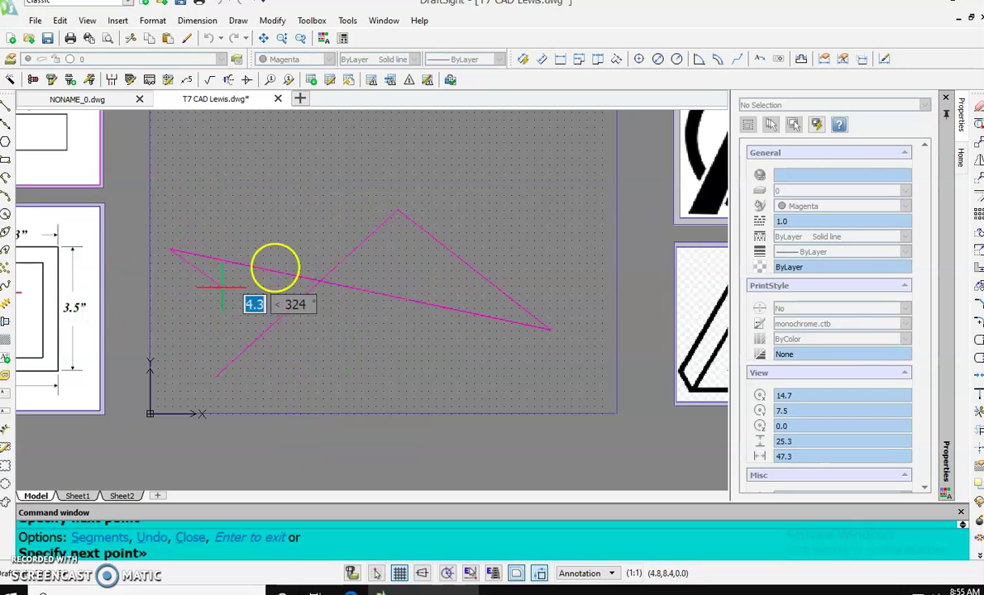
{"action": "left_click", "coordinate": [244, 179]}
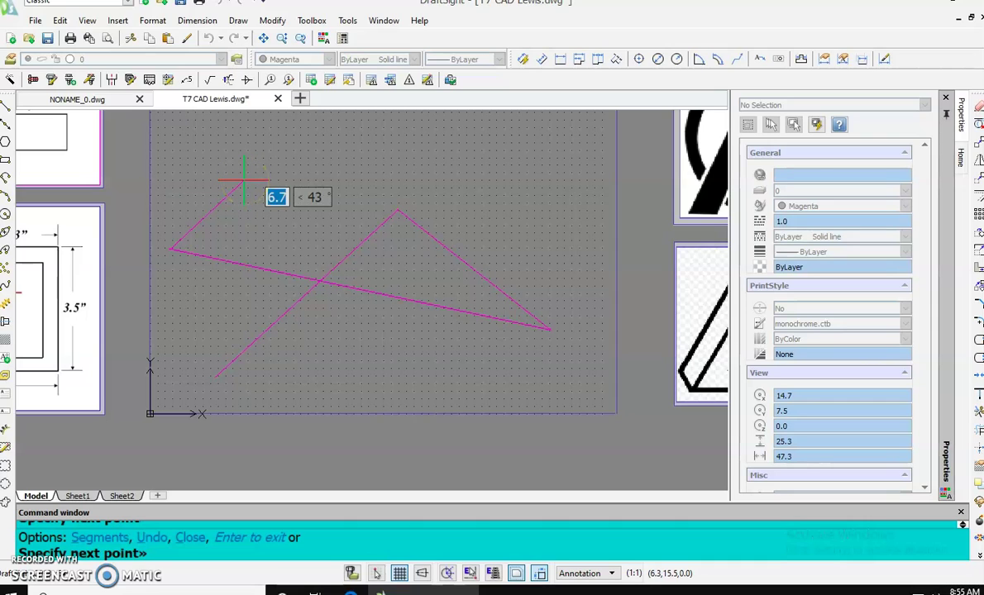
{"action": "key", "text": "Return"}
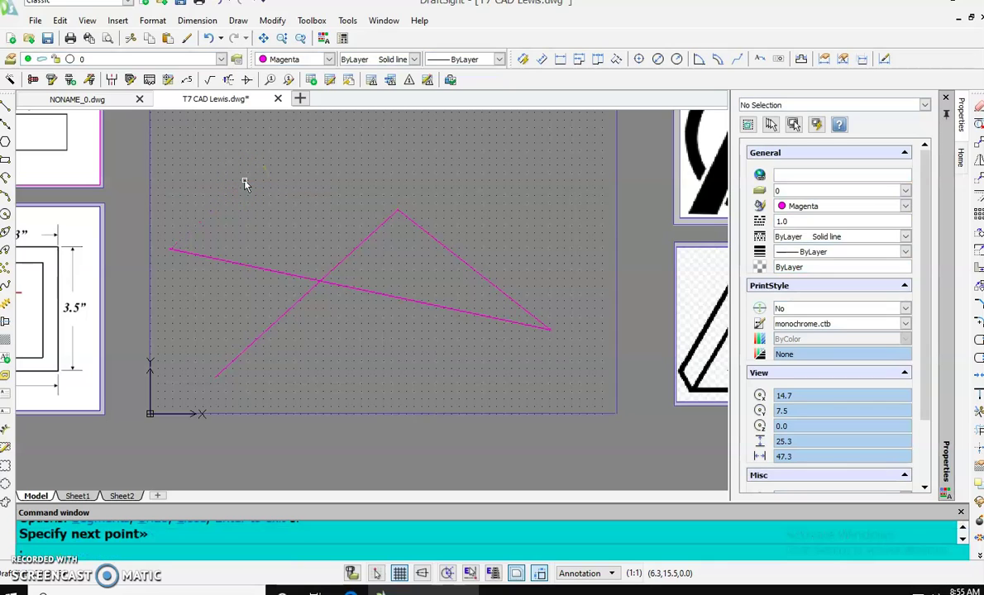
Step: Examine the drawn lines, the triangle image, the dimensioned shapes sheet and the Hello text at close range and in overview
{"action": "left_click", "coordinate": [246, 213]}
{"action": "left_click", "coordinate": [248, 214]}
{"action": "left_click", "coordinate": [273, 235]}
{"action": "scroll", "coordinate": [282, 255], "scroll_direction": "up", "scroll_amount": 5}
{"action": "scroll", "coordinate": [282, 256], "scroll_direction": "down", "scroll_amount": 8}
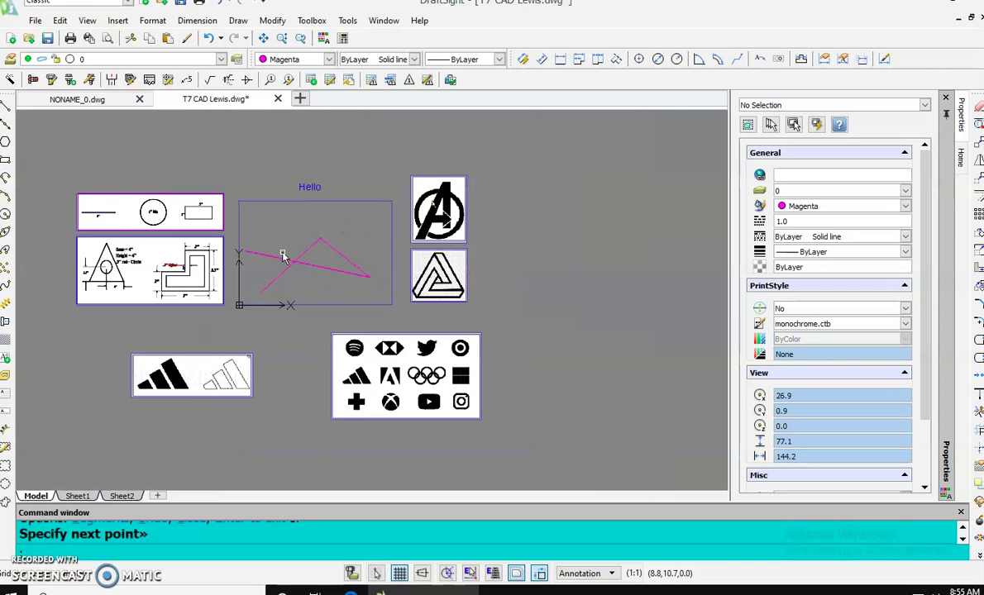
{"action": "left_click", "coordinate": [283, 241]}
{"action": "scroll", "coordinate": [438, 278], "scroll_direction": "up", "scroll_amount": 10}
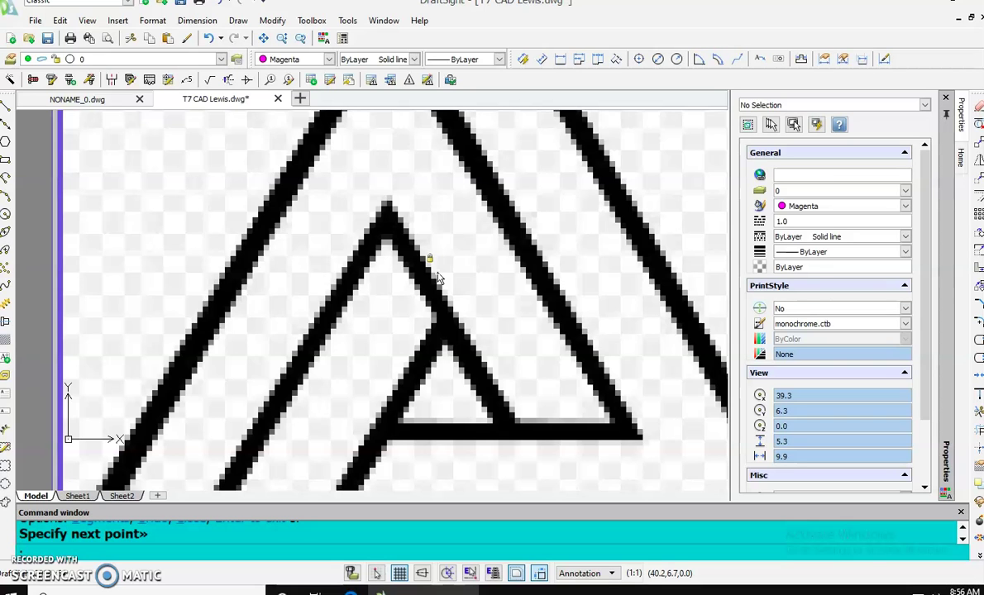
{"action": "scroll", "coordinate": [438, 279], "scroll_direction": "down", "scroll_amount": 10}
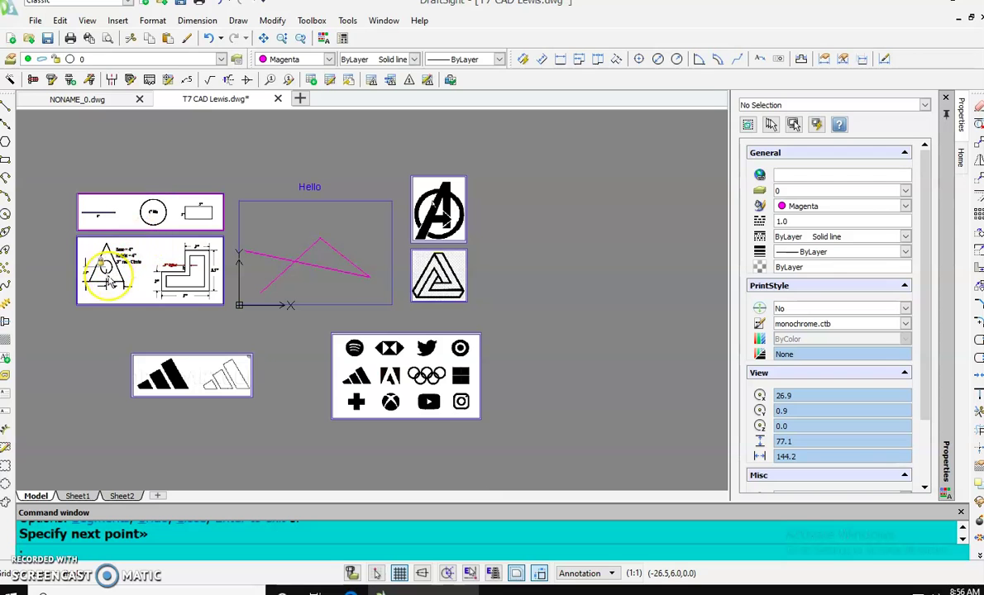
{"action": "scroll", "coordinate": [110, 282], "scroll_direction": "up", "scroll_amount": 8}
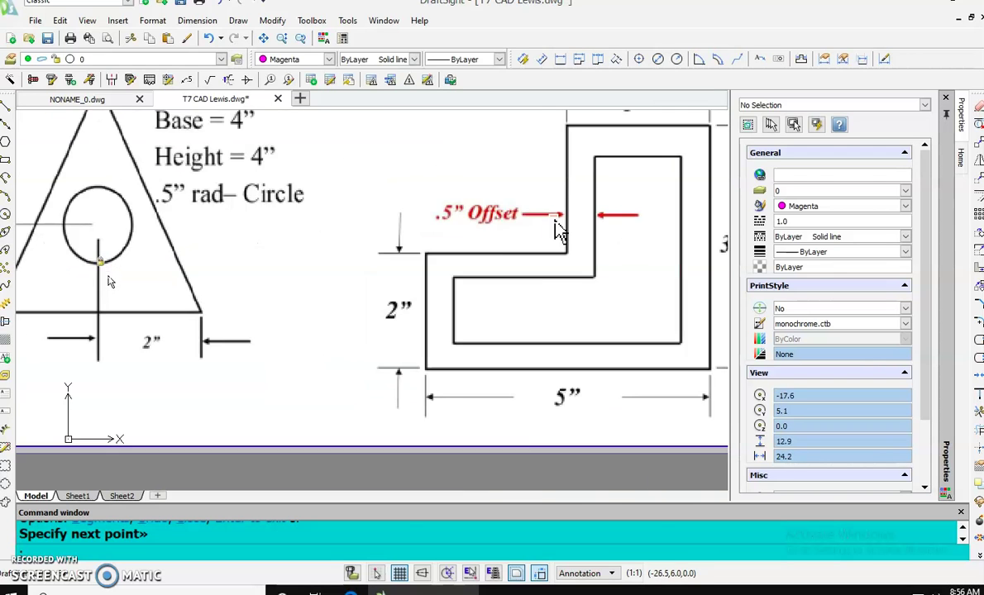
{"action": "scroll", "coordinate": [110, 282], "scroll_direction": "down", "scroll_amount": 7}
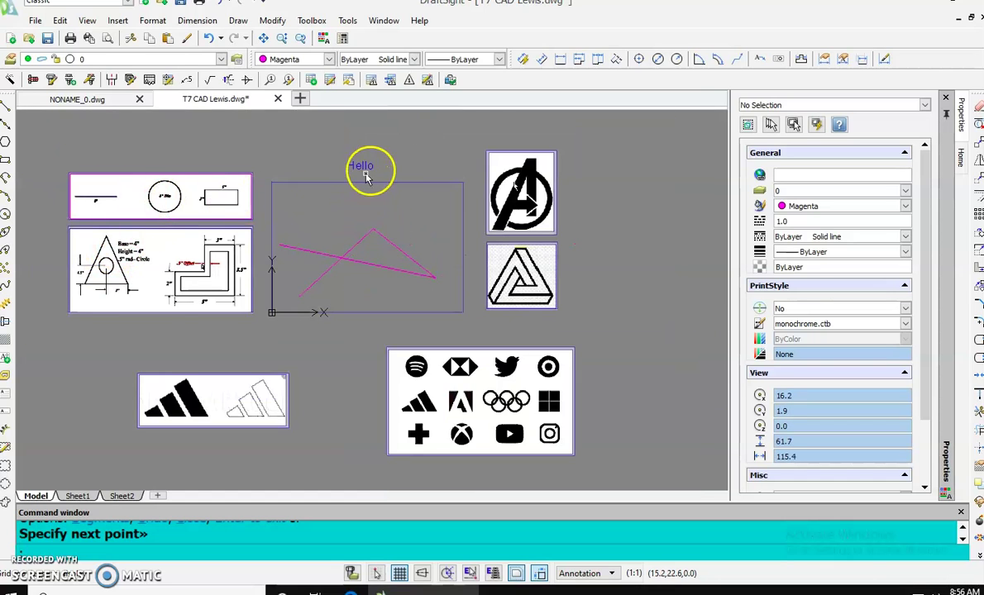
{"action": "scroll", "coordinate": [366, 163], "scroll_direction": "down", "scroll_amount": 3}
{"action": "scroll", "coordinate": [367, 164], "scroll_direction": "up", "scroll_amount": 12}
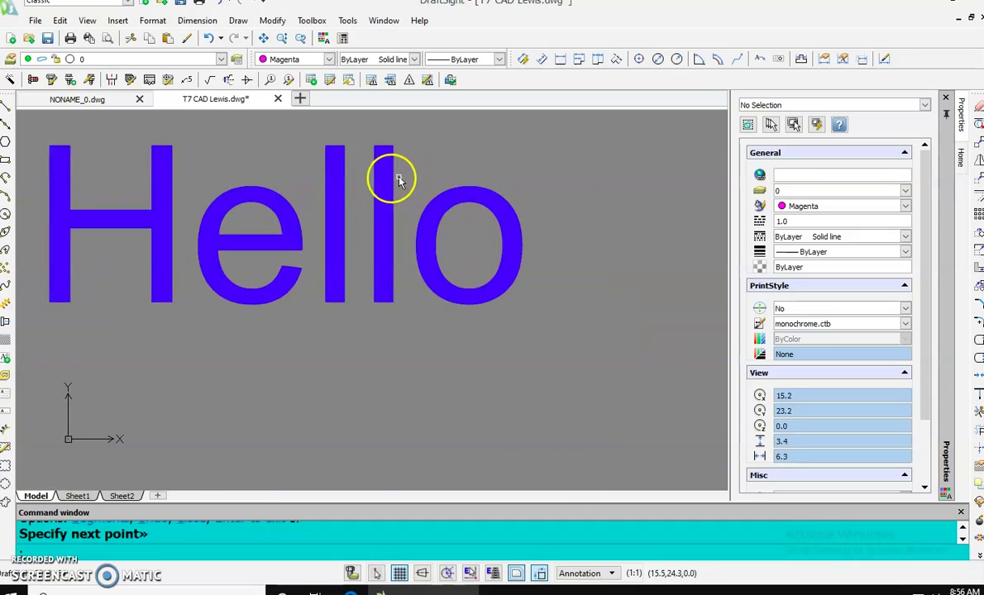
{"action": "scroll", "coordinate": [387, 177], "scroll_direction": "up", "scroll_amount": 6}
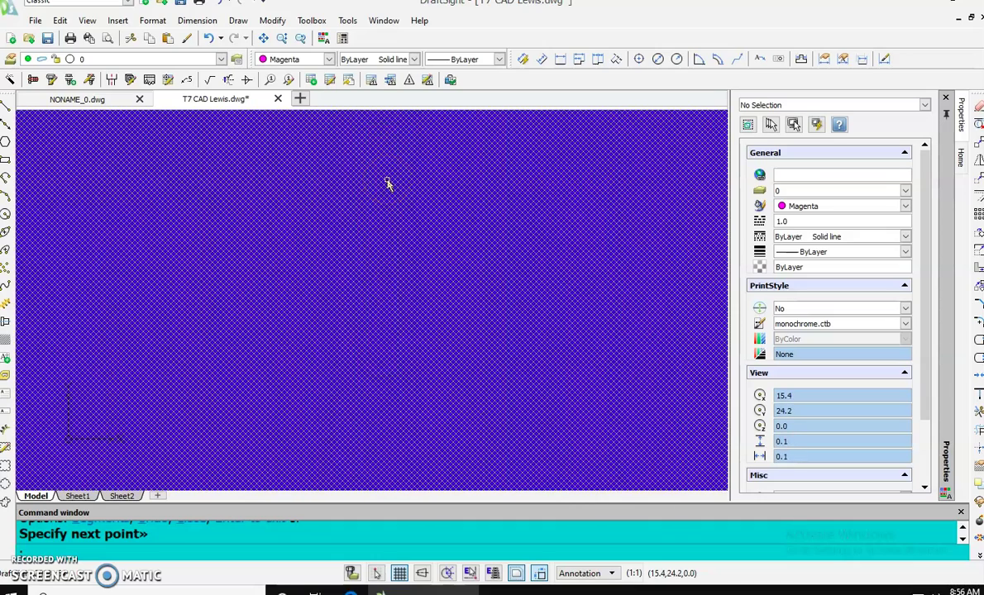
{"action": "scroll", "coordinate": [387, 184], "scroll_direction": "down", "scroll_amount": 7}
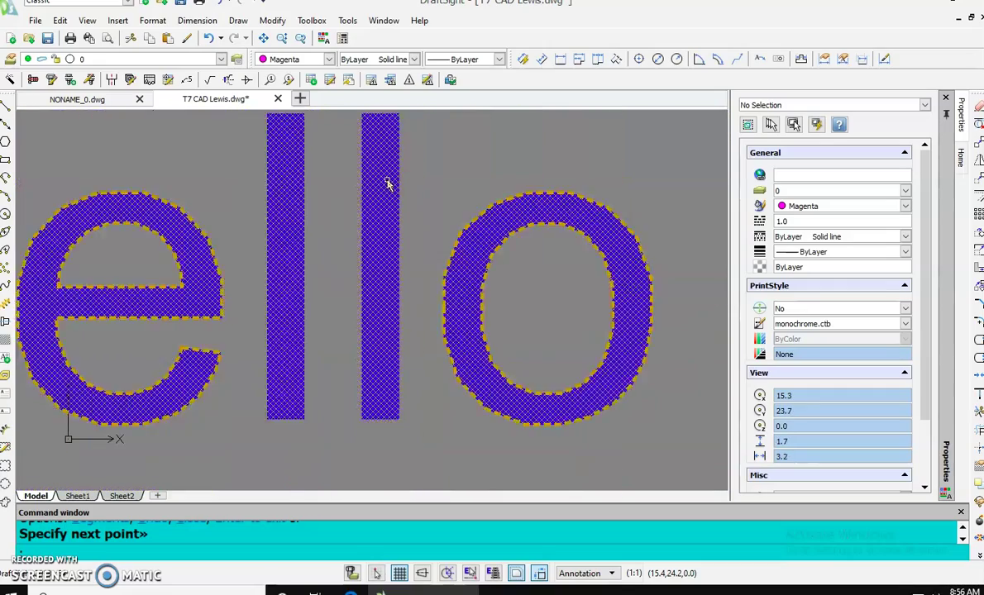
{"action": "scroll", "coordinate": [388, 190], "scroll_direction": "down", "scroll_amount": 5}
{"action": "scroll", "coordinate": [374, 235], "scroll_direction": "up", "scroll_amount": 4}
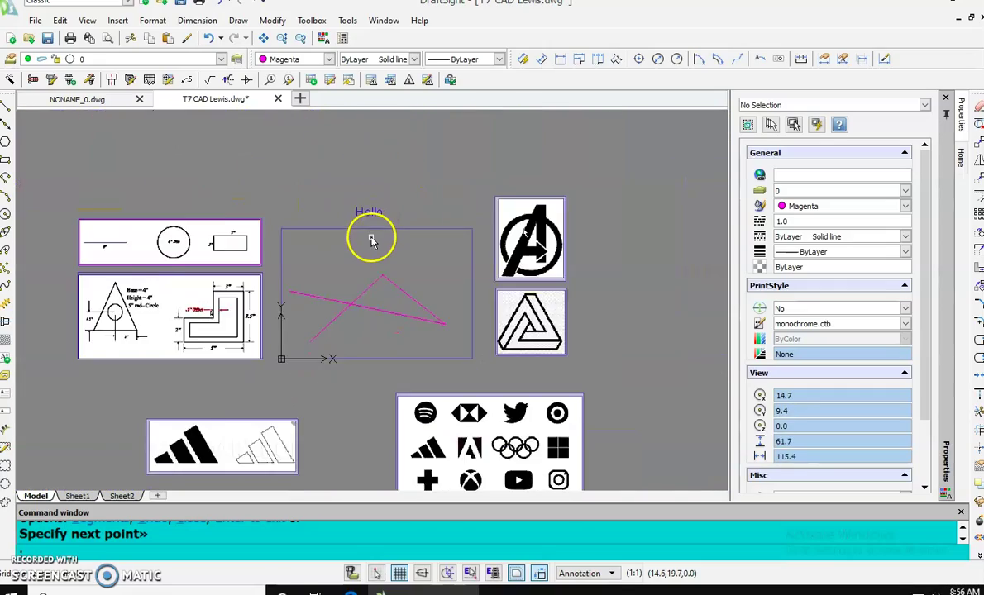
Step: Use Zoom All to bring the whole drawing back into view from a far zoomed-out position
{"action": "scroll", "coordinate": [301, 248], "scroll_direction": "down", "scroll_amount": 6}
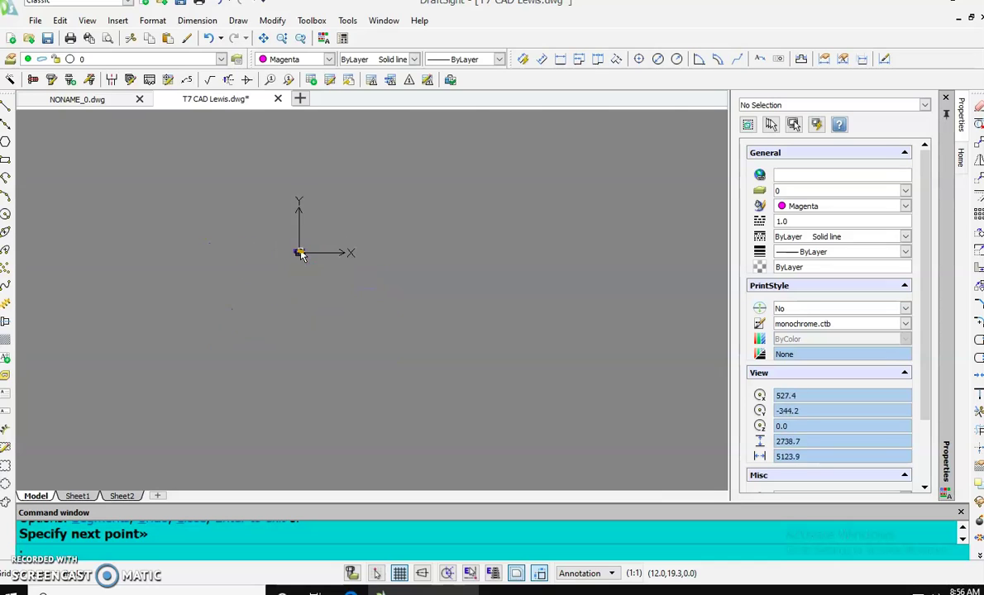
{"action": "scroll", "coordinate": [408, 270], "scroll_direction": "up", "scroll_amount": 4}
{"action": "scroll", "coordinate": [447, 271], "scroll_direction": "down", "scroll_amount": 4}
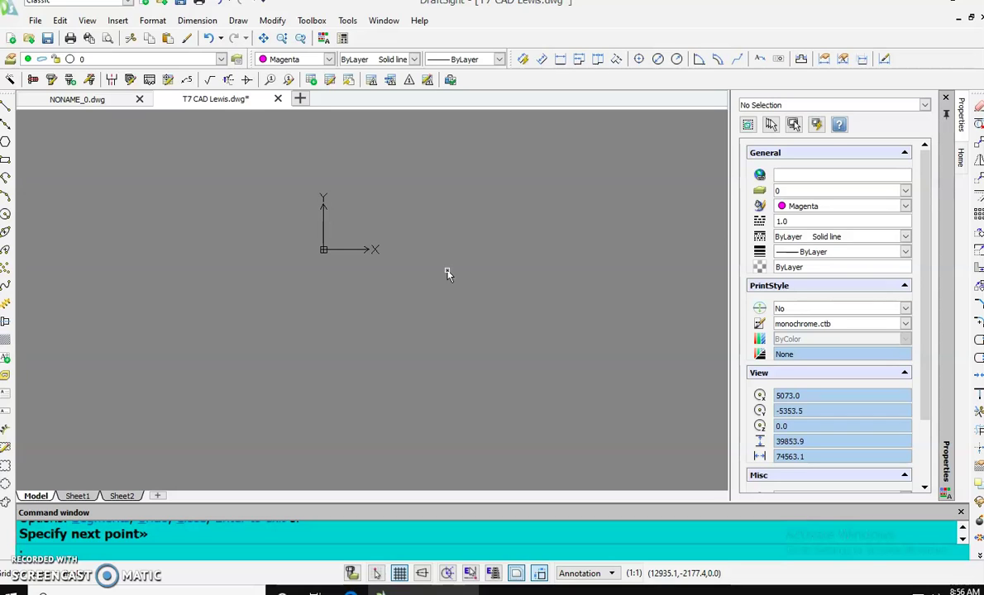
{"action": "key", "text": "Escape"}
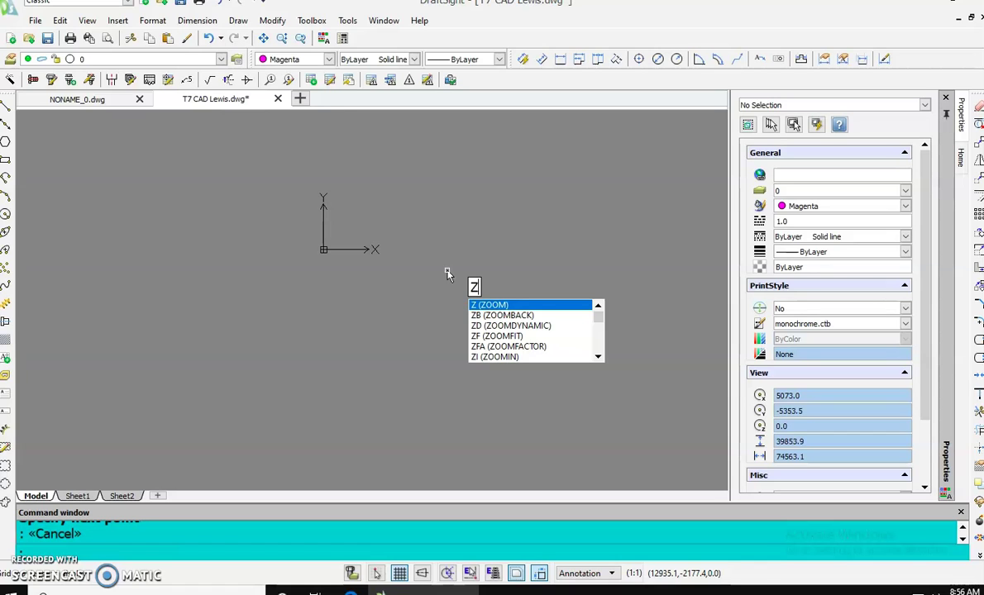
{"action": "key", "text": "Return"}
{"action": "type", "text": "a"}
{"action": "key", "text": "Return"}
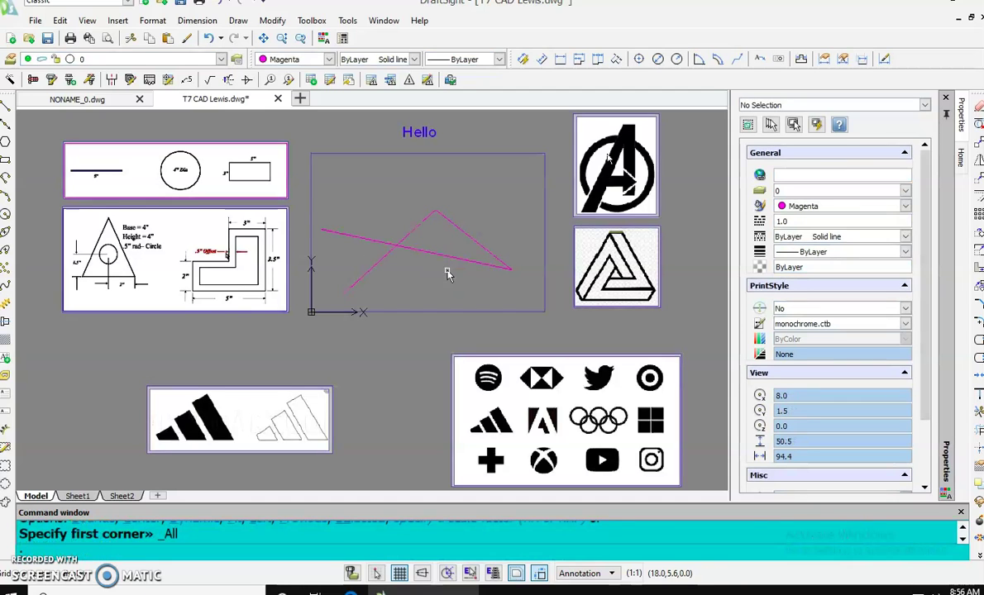
Step: Zoom far out from the frame and restore the full drawing view by repeating Zoom All
{"action": "scroll", "coordinate": [446, 274], "scroll_direction": "up", "scroll_amount": 4}
{"action": "scroll", "coordinate": [446, 275], "scroll_direction": "down", "scroll_amount": 12}
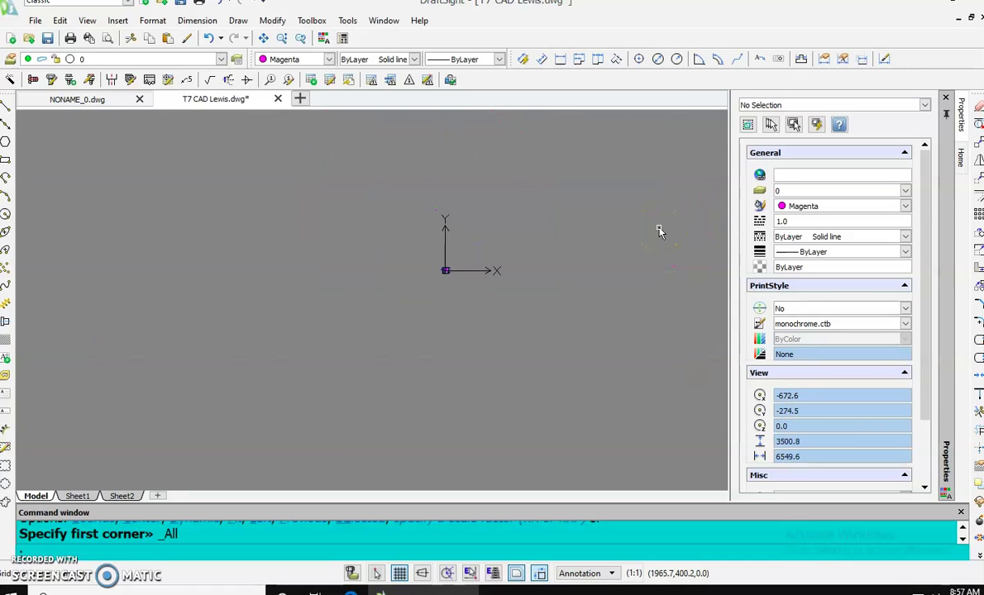
{"action": "key", "text": "Escape"}
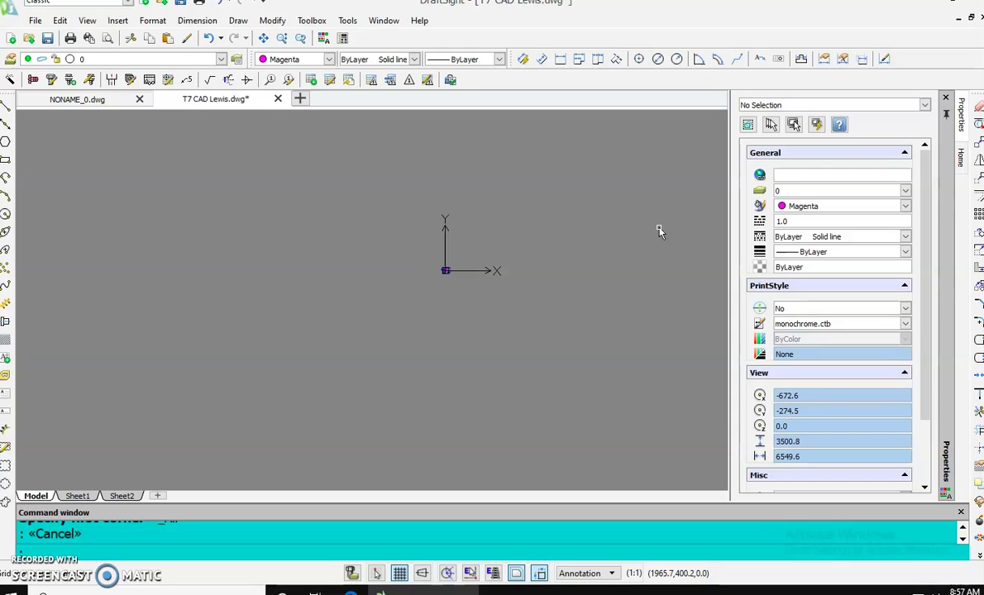
{"action": "key", "text": "Return"}
{"action": "type", "text": "a"}
{"action": "key", "text": "Return"}
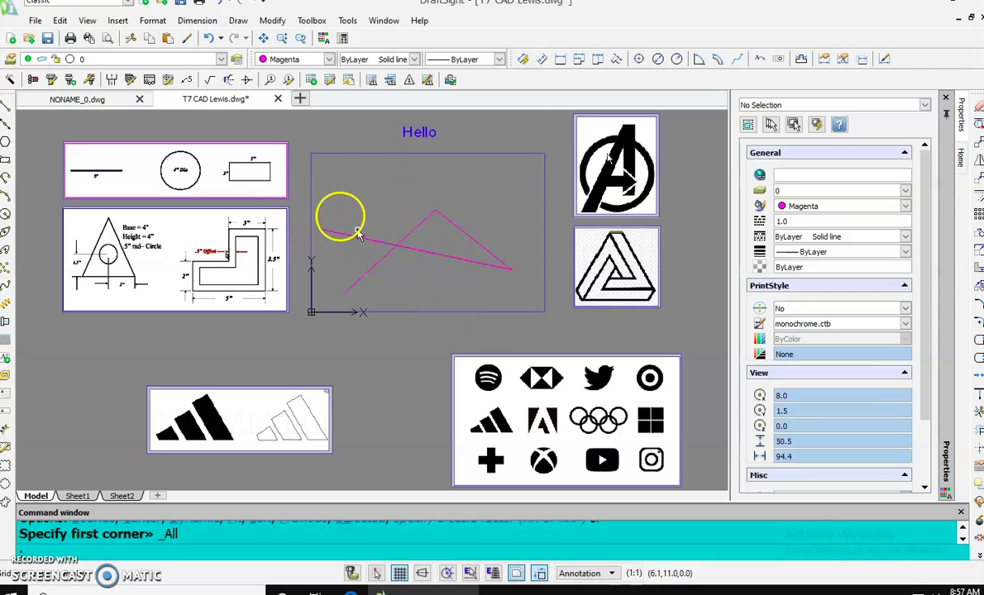
Step: Select the three connected magenta lines inside the frame and delete them
{"action": "left_click", "coordinate": [301, 181]}
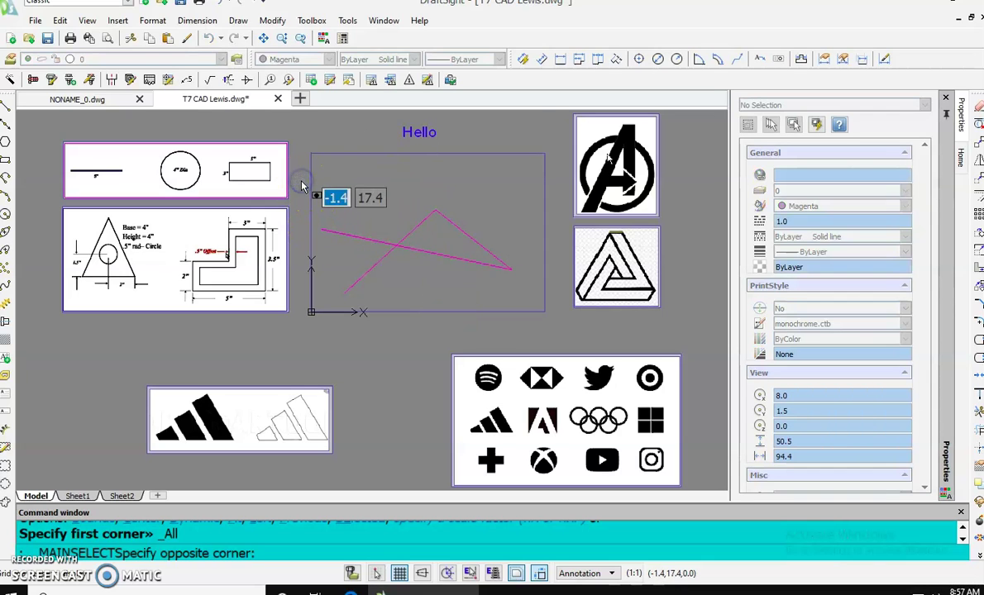
{"action": "left_click", "coordinate": [529, 290]}
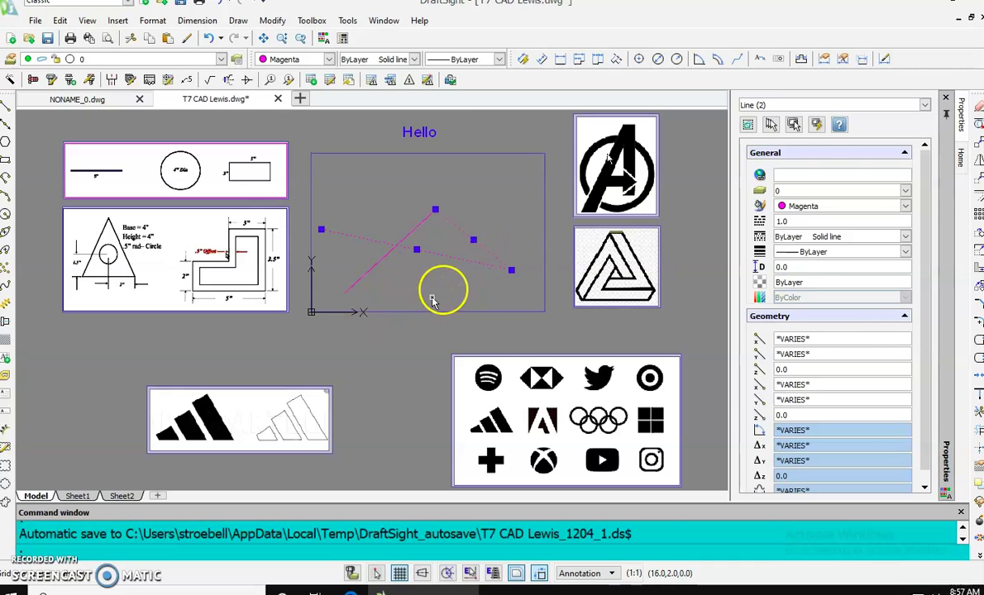
{"action": "left_click", "coordinate": [365, 276]}
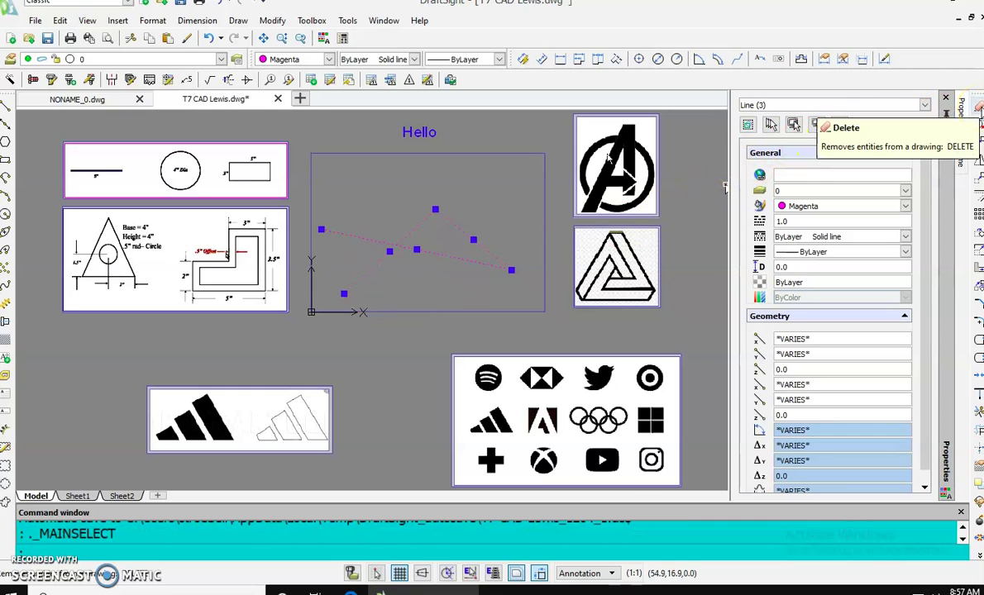
{"action": "left_click", "coordinate": [978, 110]}
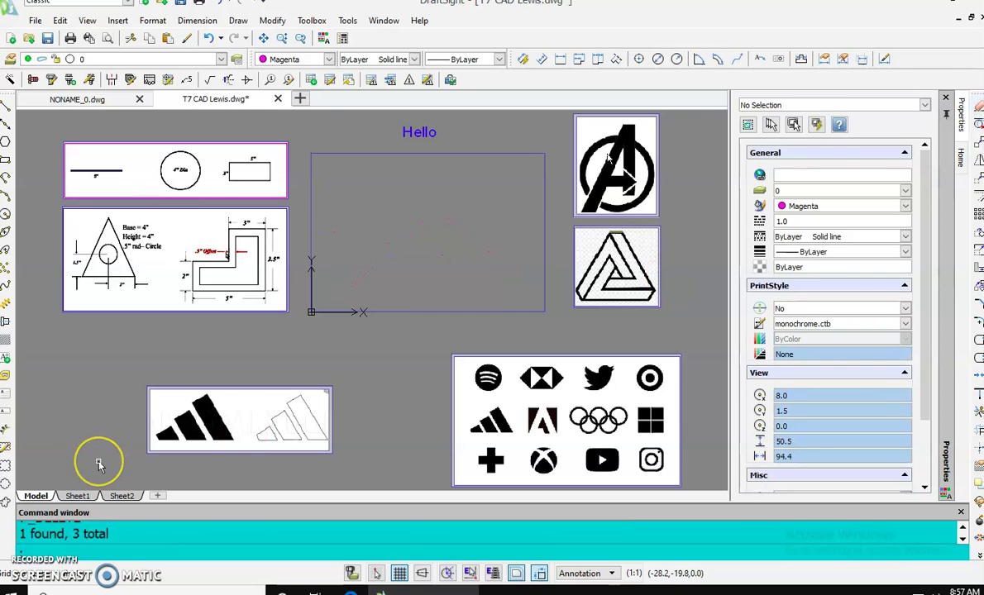
Step: Turn the grid display inside the frame off and back on
{"action": "scroll", "coordinate": [116, 438], "scroll_direction": "up", "scroll_amount": 1}
{"action": "scroll", "coordinate": [166, 397], "scroll_direction": "down", "scroll_amount": 4}
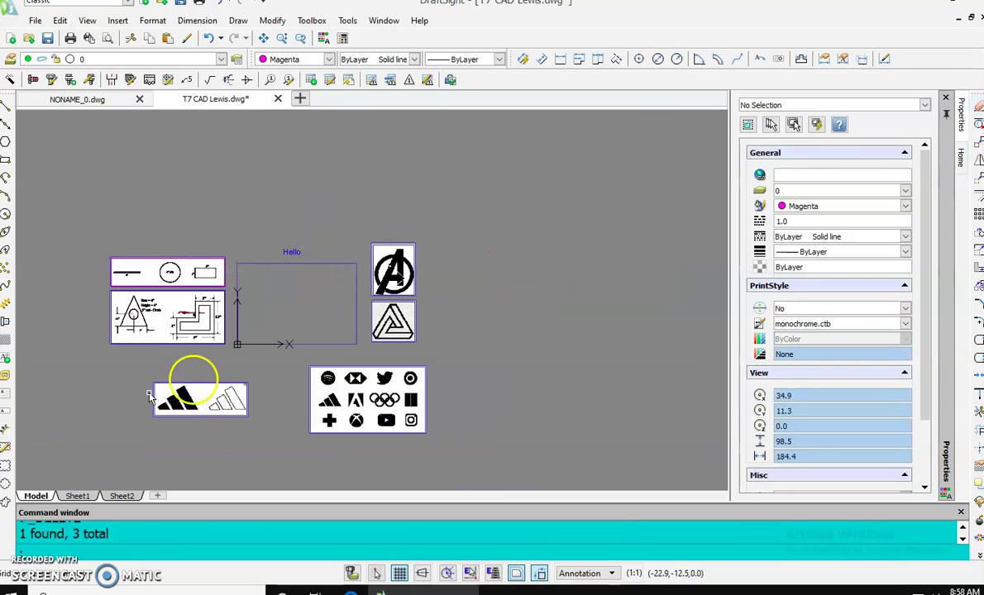
{"action": "scroll", "coordinate": [215, 364], "scroll_direction": "up", "scroll_amount": 5}
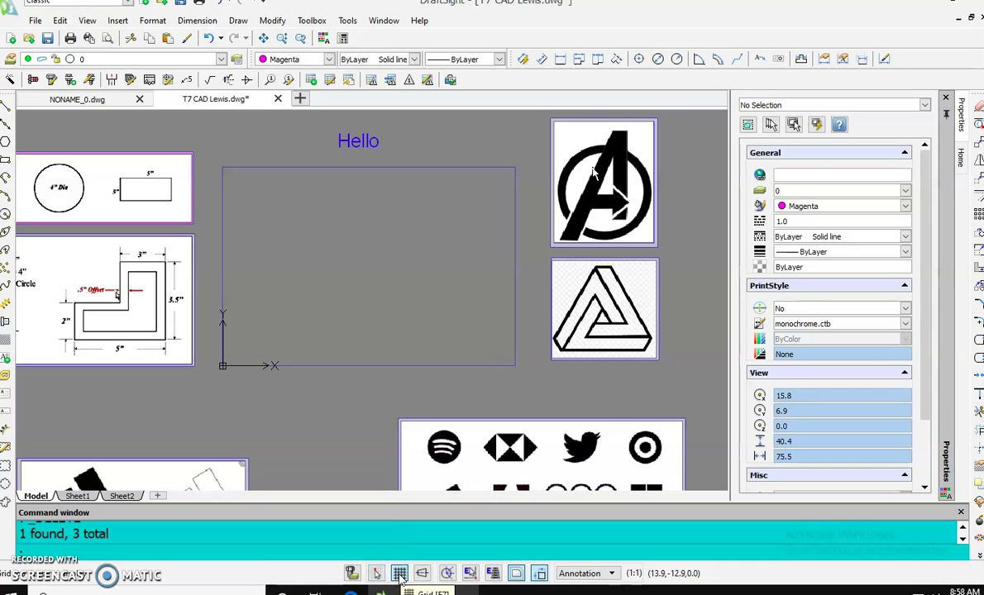
{"action": "left_click", "coordinate": [399, 573]}
{"action": "scroll", "coordinate": [345, 335], "scroll_direction": "up", "scroll_amount": 5}
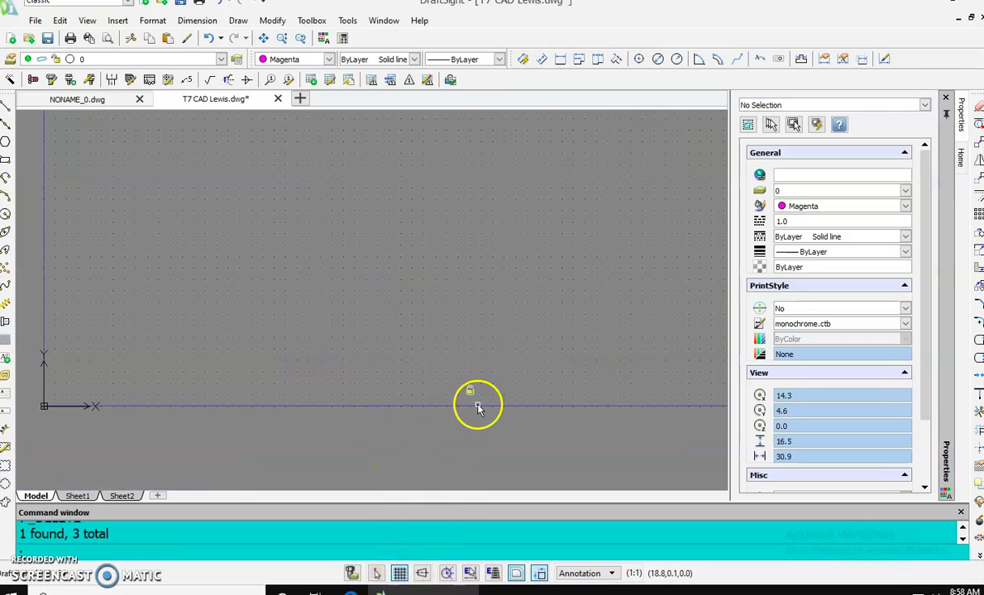
{"action": "left_click", "coordinate": [401, 574]}
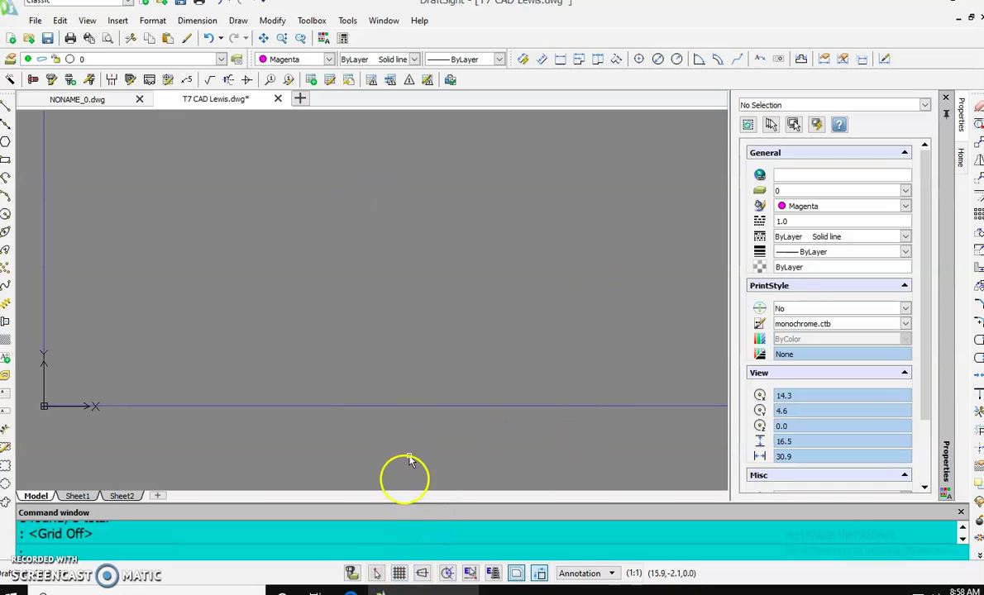
{"action": "left_click", "coordinate": [399, 574]}
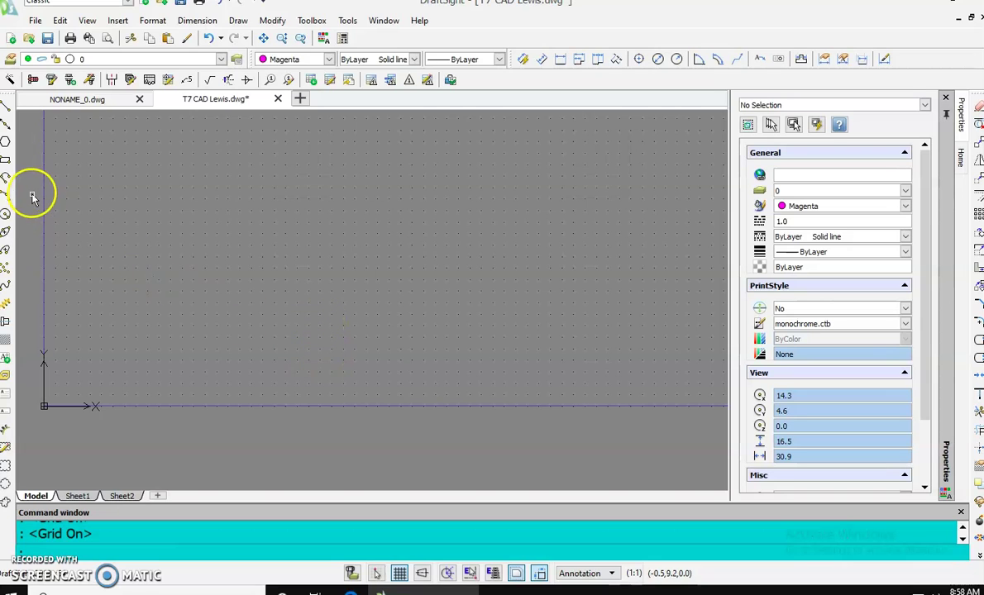
Step: Draw four connected magenta lines with Ortho on, forming a rectangular outline that overshoots its lower-left corner, and end the chain with Ortho off
{"action": "left_click", "coordinate": [6, 107]}
{"action": "left_click", "coordinate": [228, 303]}
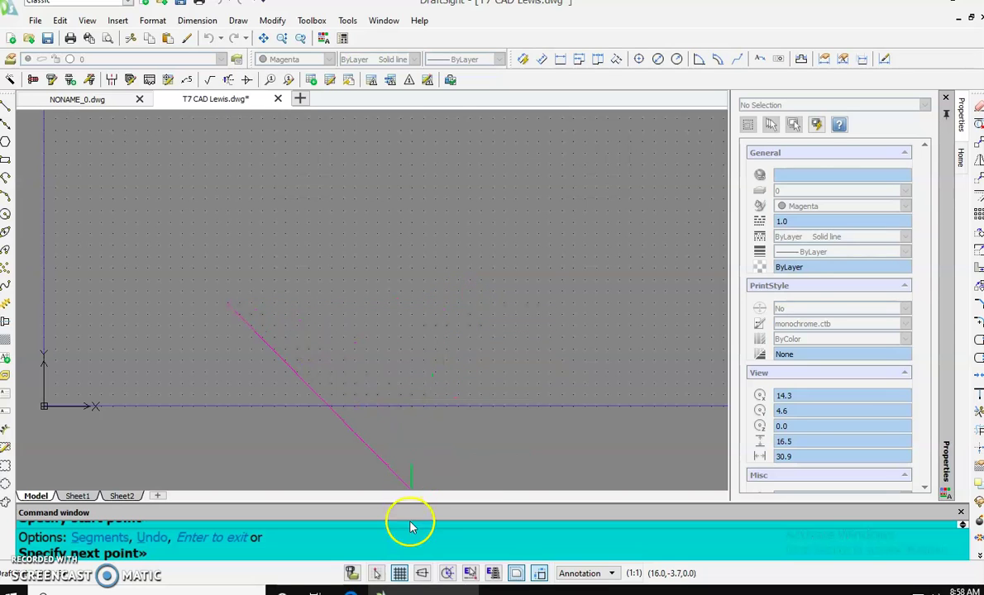
{"action": "left_click", "coordinate": [422, 572]}
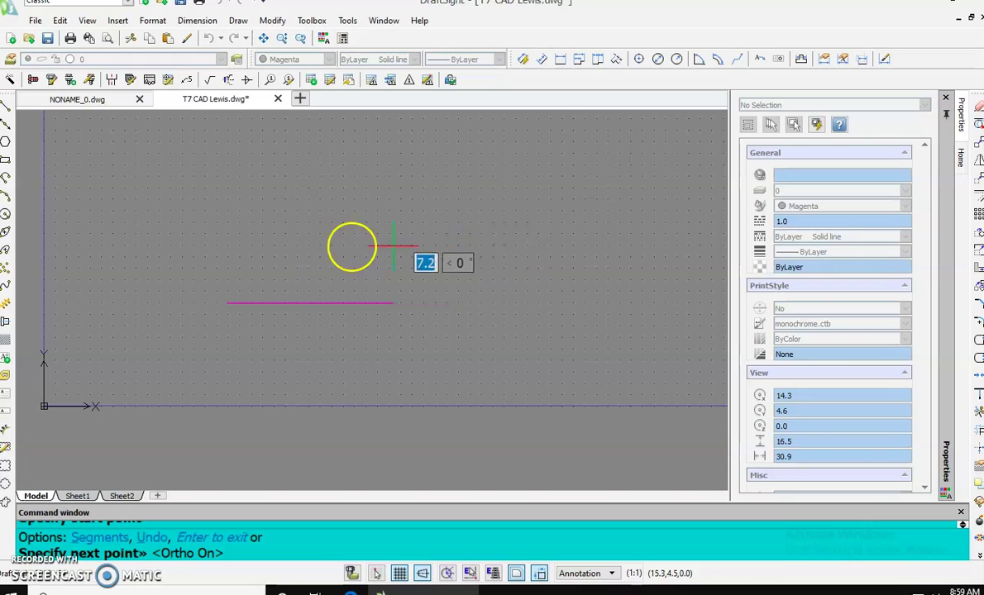
{"action": "left_click", "coordinate": [456, 267]}
{"action": "left_click", "coordinate": [443, 137]}
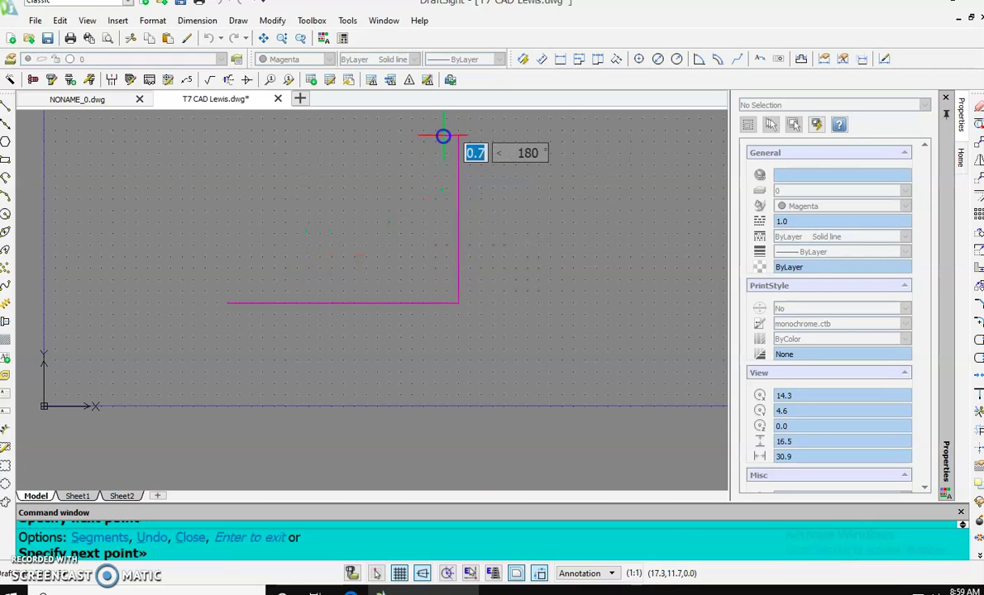
{"action": "left_click", "coordinate": [232, 130]}
{"action": "left_click", "coordinate": [231, 341]}
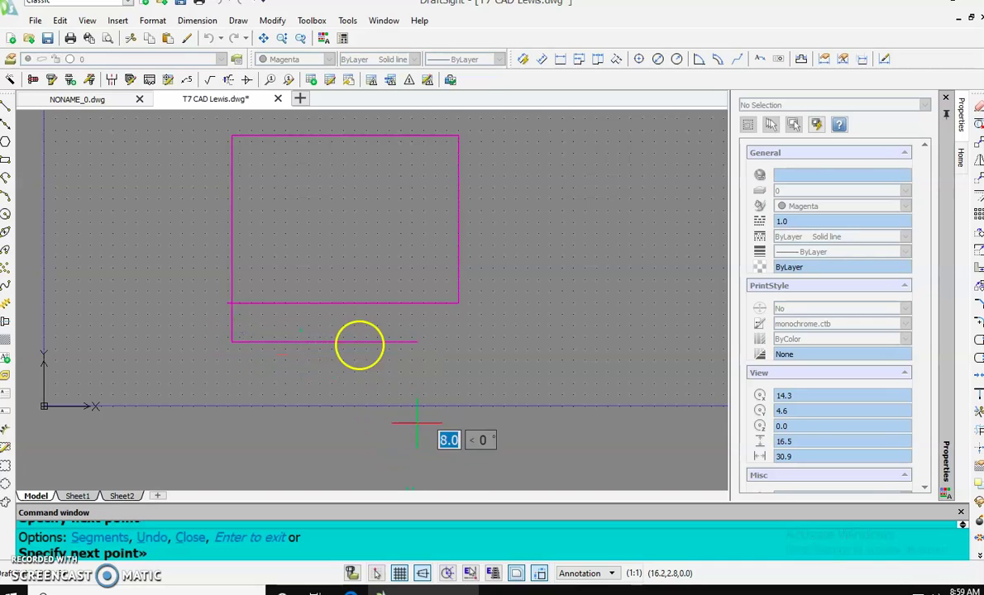
{"action": "left_click", "coordinate": [424, 574]}
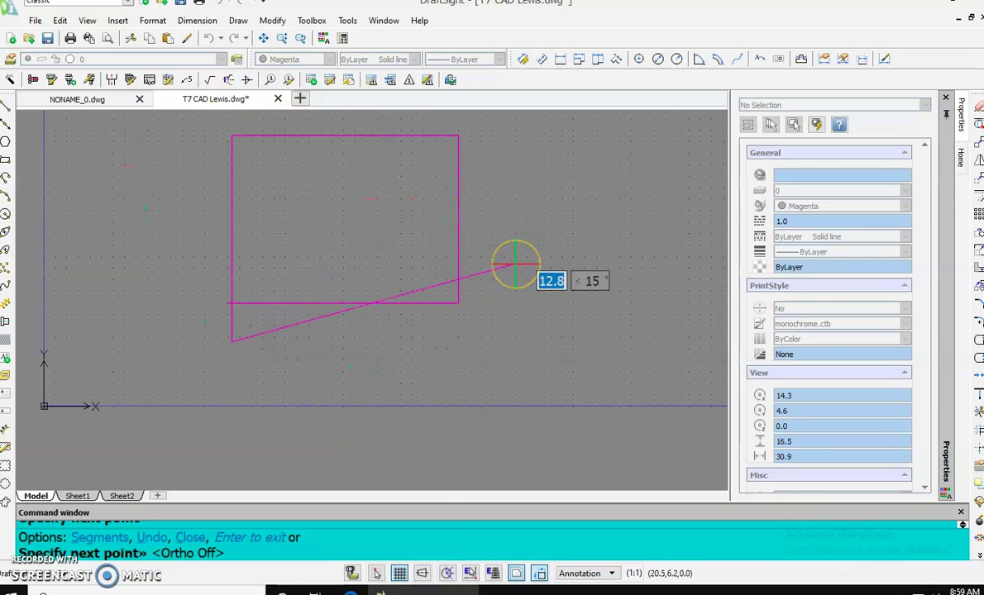
{"action": "key", "text": "Return"}
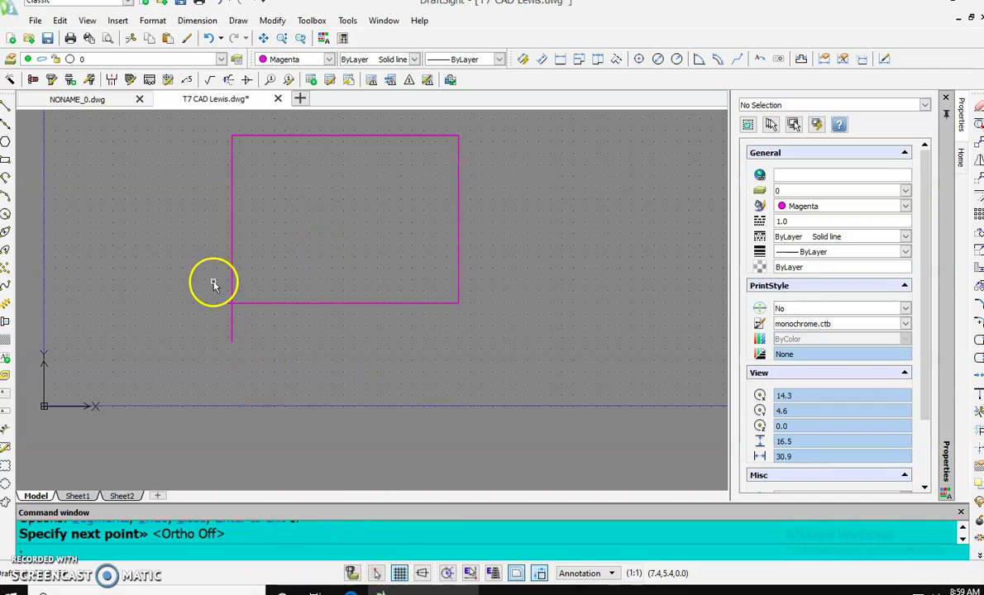
Step: Examine the triangle image beside the frame at close range and from further out
{"action": "scroll", "coordinate": [213, 281], "scroll_direction": "down", "scroll_amount": 3}
{"action": "scroll", "coordinate": [546, 248], "scroll_direction": "up", "scroll_amount": 4}
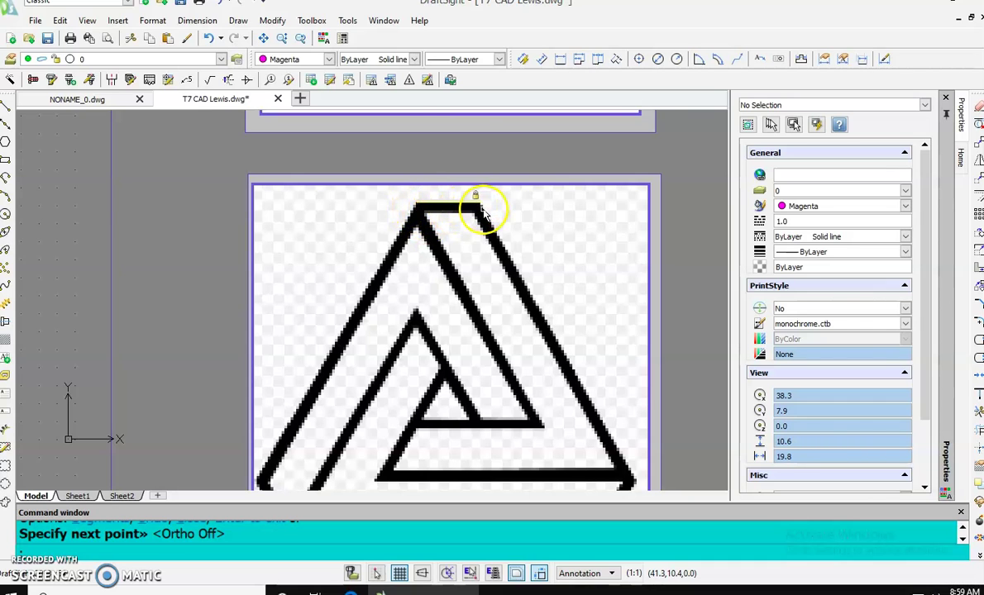
{"action": "scroll", "coordinate": [485, 214], "scroll_direction": "down", "scroll_amount": 2}
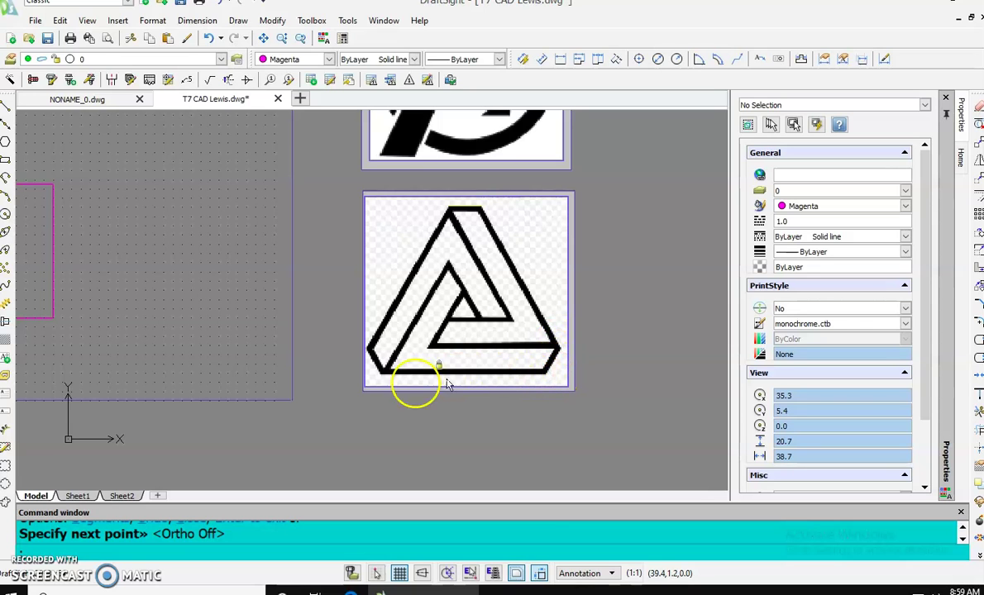
{"action": "scroll", "coordinate": [468, 362], "scroll_direction": "down", "scroll_amount": 2}
{"action": "scroll", "coordinate": [463, 364], "scroll_direction": "up", "scroll_amount": 1}
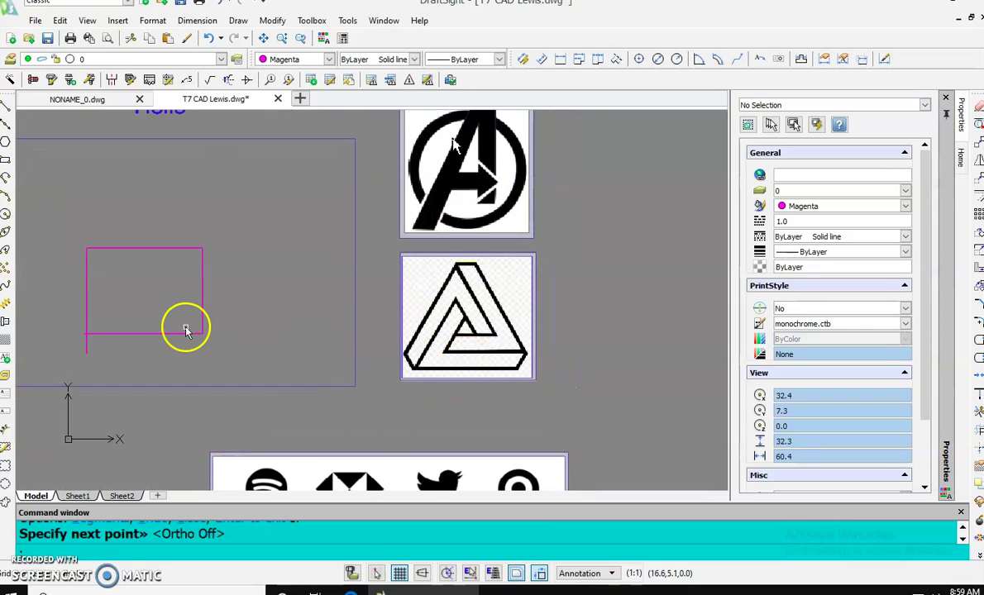
Step: Select all four lines of the magenta rectangular outline and delete them
{"action": "scroll", "coordinate": [124, 306], "scroll_direction": "down", "scroll_amount": 3}
{"action": "scroll", "coordinate": [120, 282], "scroll_direction": "up", "scroll_amount": 4}
{"action": "left_click", "coordinate": [136, 232]}
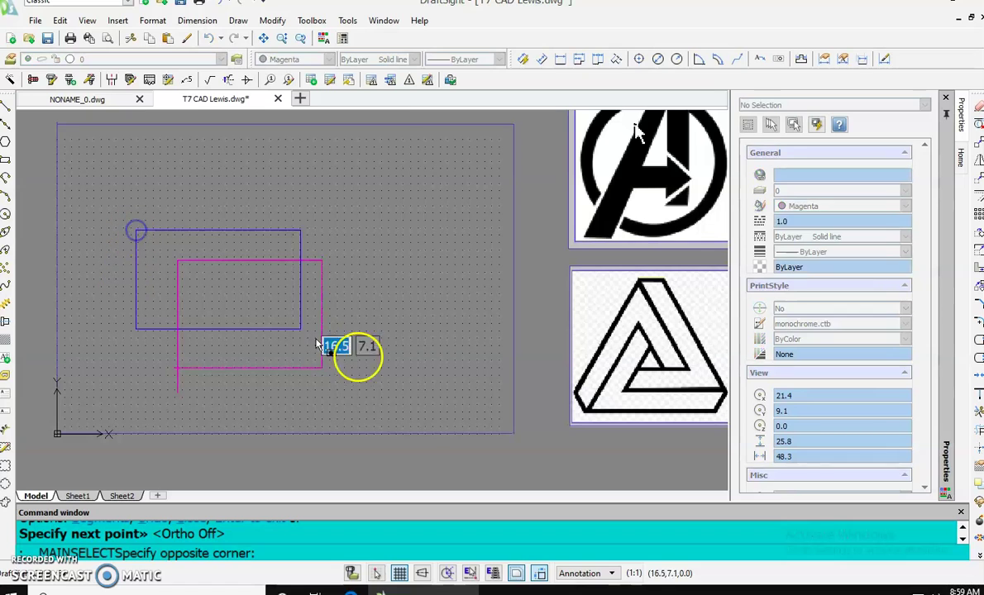
{"action": "left_click", "coordinate": [395, 403]}
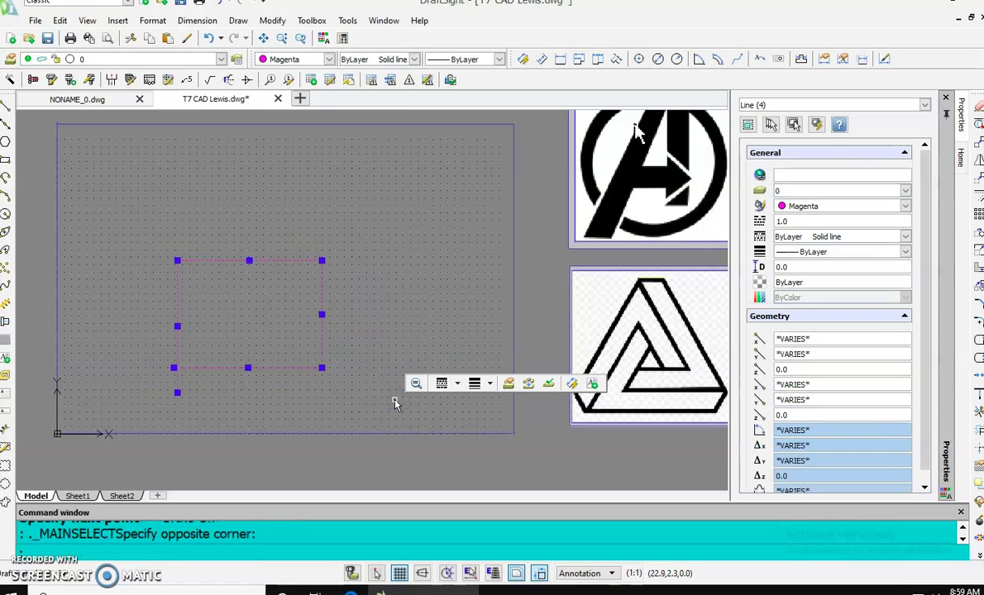
{"action": "left_click", "coordinate": [978, 106]}
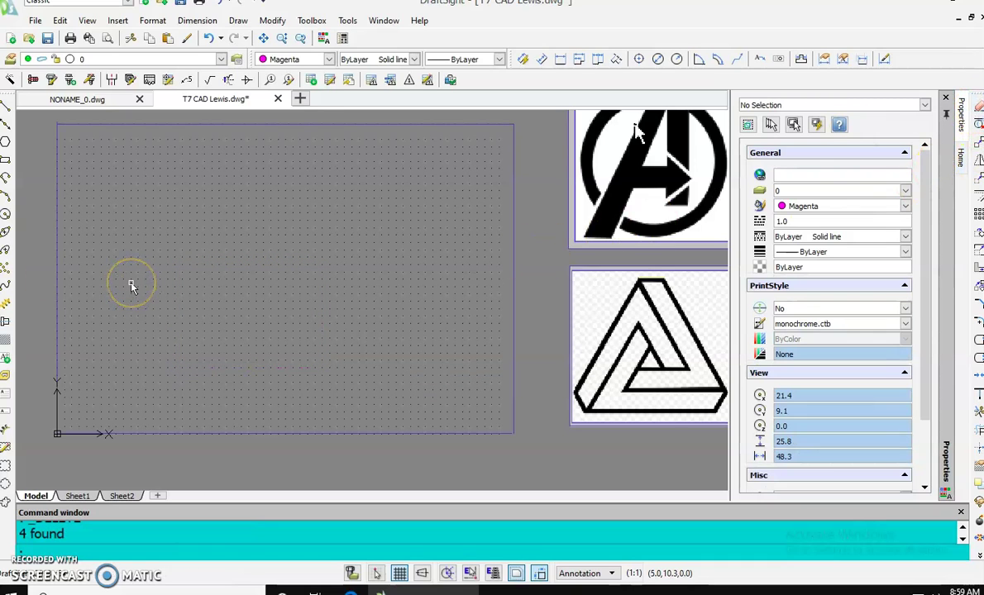
Step: Draw a short diagonal line from about (0.8, 20.1) to (2.4, 19.0) near the frame's upper-left corner and delete it
{"action": "left_click", "coordinate": [7, 105]}
{"action": "left_click", "coordinate": [70, 139]}
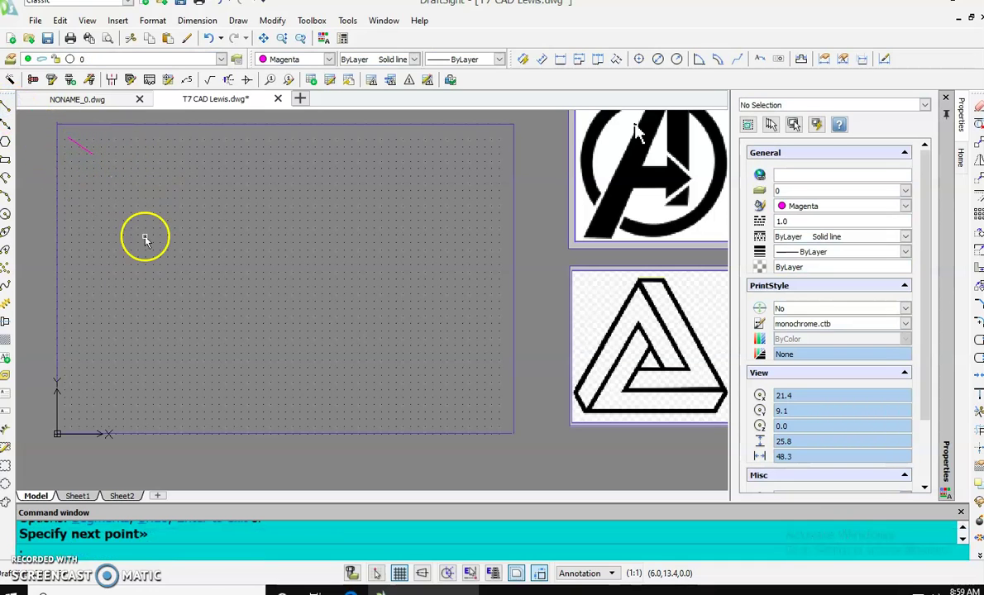
{"action": "scroll", "coordinate": [143, 233], "scroll_direction": "down", "scroll_amount": 1}
{"action": "left_click_drag", "start_coordinate": [65, 135], "coordinate": [114, 182]}
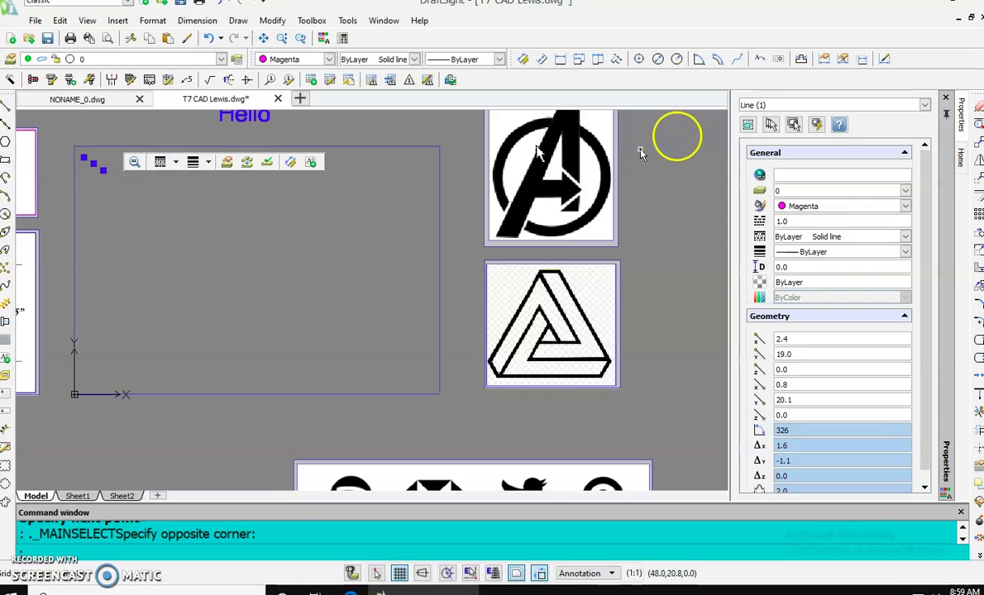
{"action": "key", "text": "Escape"}
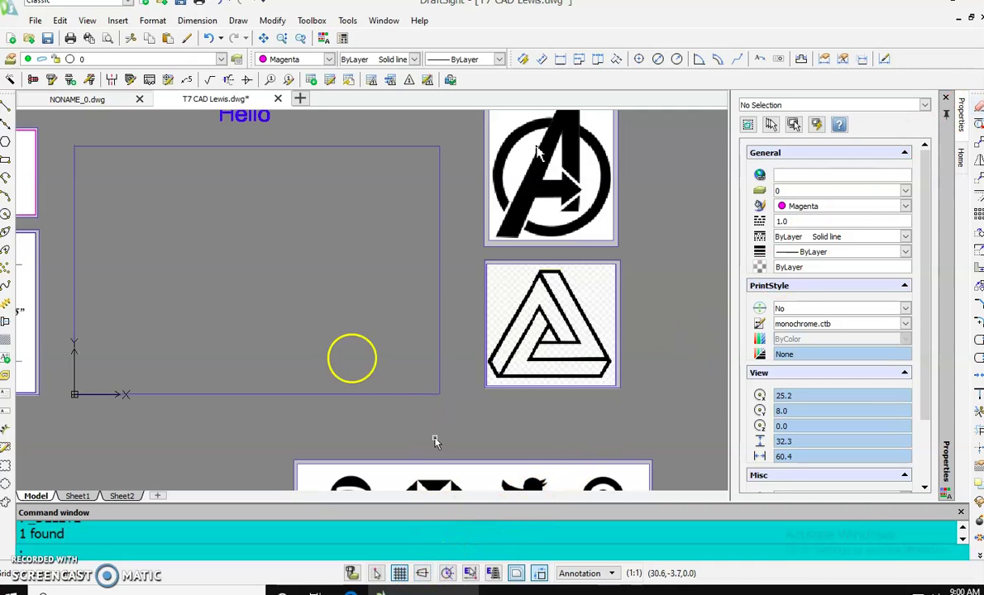
Step: Draw a small rectangle with its first corner at about (11.9, 8.5) and a circle of about 1.8 radius to its left
{"action": "scroll", "coordinate": [337, 340], "scroll_direction": "down", "scroll_amount": 2}
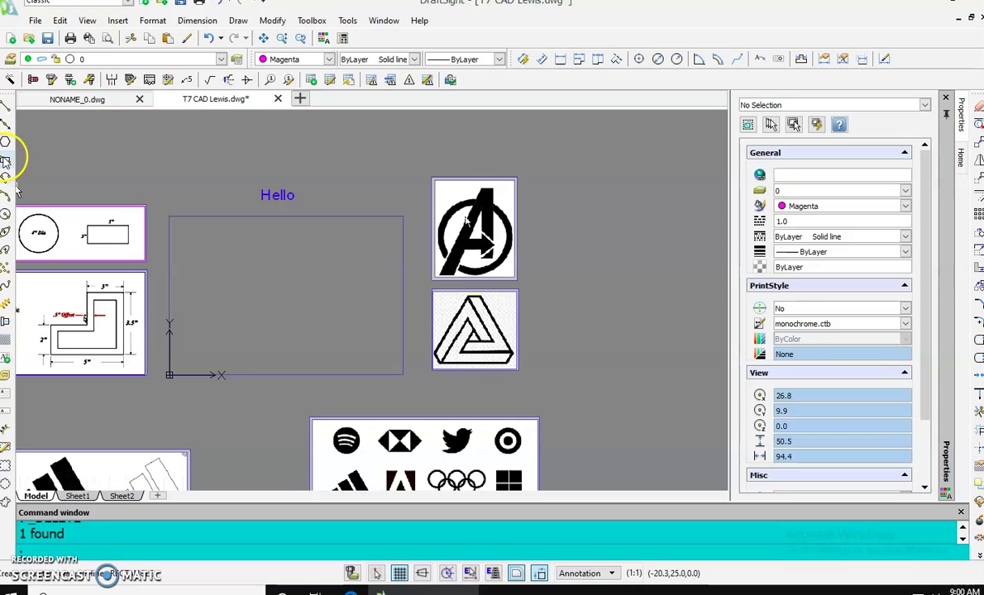
{"action": "left_click", "coordinate": [7, 162]}
{"action": "left_click", "coordinate": [259, 308]}
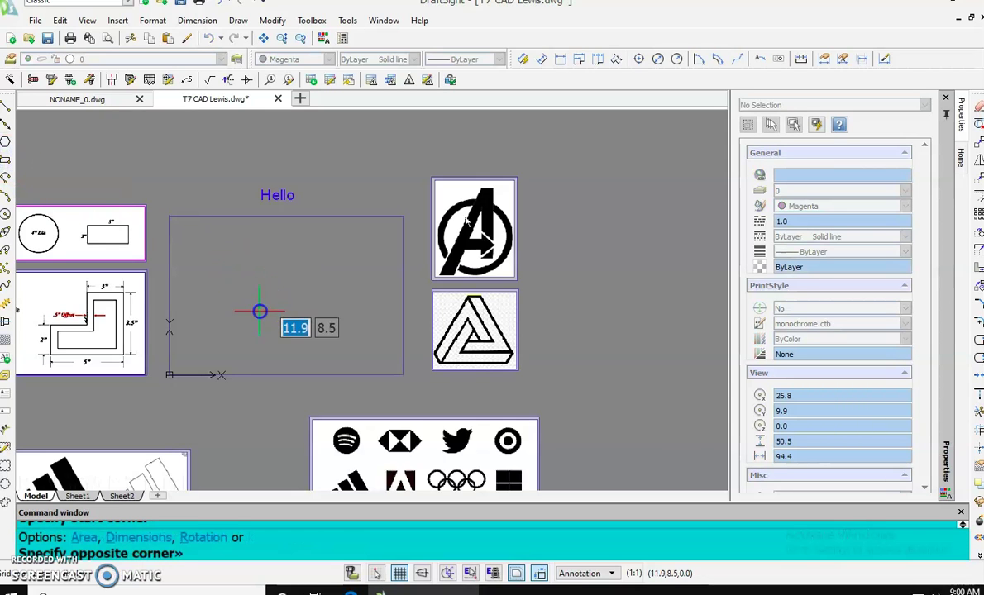
{"action": "left_click", "coordinate": [280, 296]}
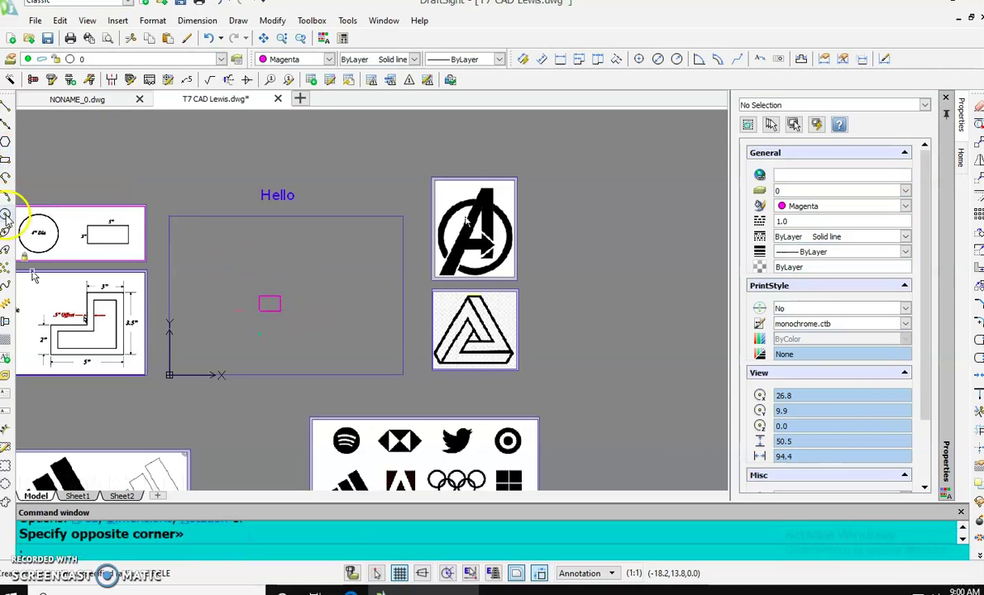
{"action": "left_click", "coordinate": [215, 291]}
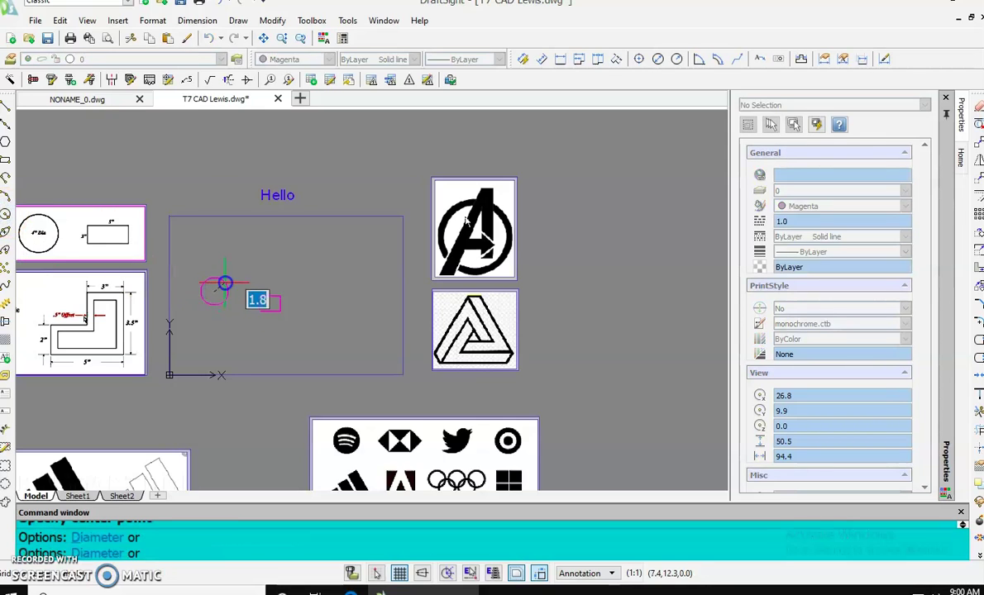
{"action": "left_click", "coordinate": [225, 283]}
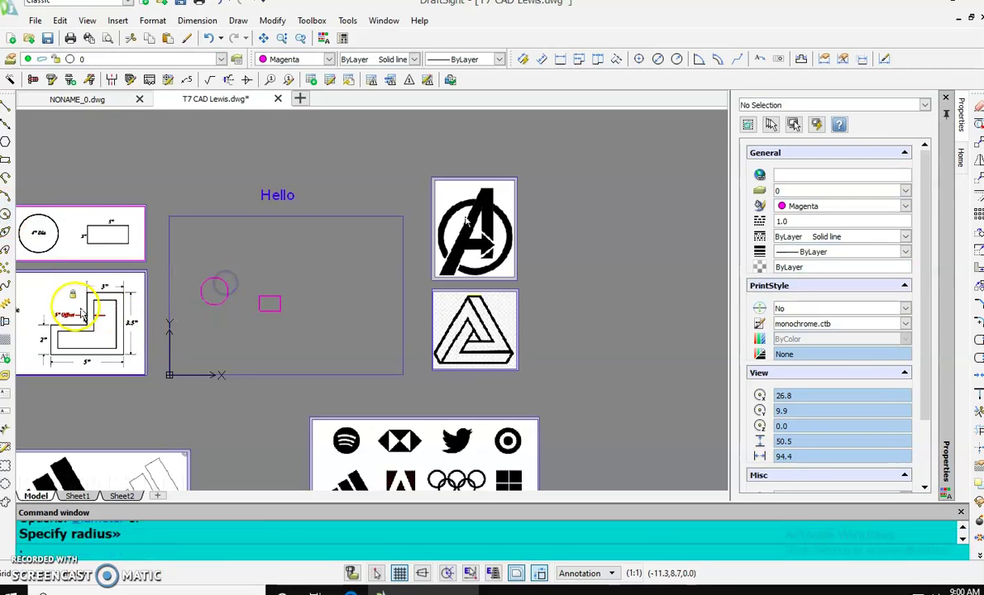
Step: Draw a three-point arc above the rectangle, starting at about (11.9, 16.0) and ending at about (17.2, 15.3)
{"action": "left_click", "coordinate": [6, 197]}
{"action": "left_click", "coordinate": [258, 254]}
{"action": "left_click", "coordinate": [277, 248]}
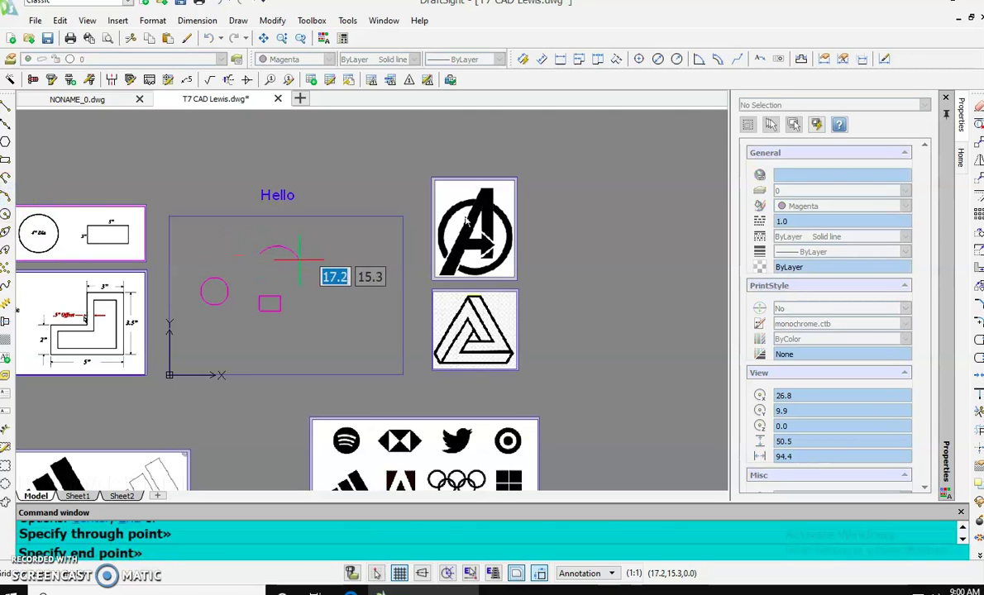
Step: Stretch the arc's midpoint below its ends so it bows downward, and its left end up and outward for a radius of about 5.8
{"action": "scroll", "coordinate": [291, 256], "scroll_direction": "down", "scroll_amount": 5}
{"action": "scroll", "coordinate": [293, 261], "scroll_direction": "up", "scroll_amount": 6}
{"action": "scroll", "coordinate": [291, 258], "scroll_direction": "up", "scroll_amount": 3}
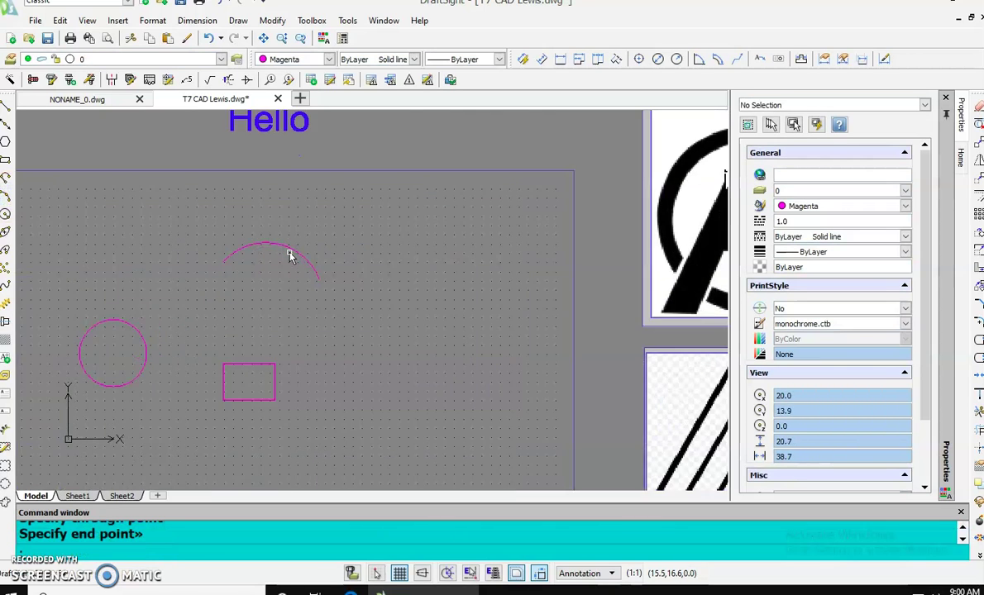
{"action": "left_click", "coordinate": [291, 254]}
{"action": "left_click", "coordinate": [276, 247]}
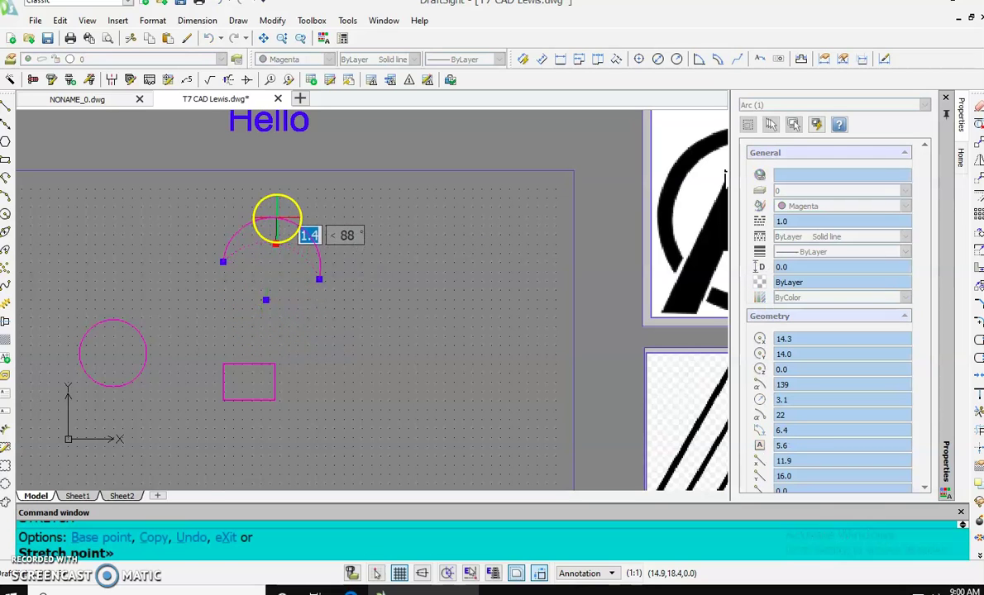
{"action": "left_click", "coordinate": [262, 292]}
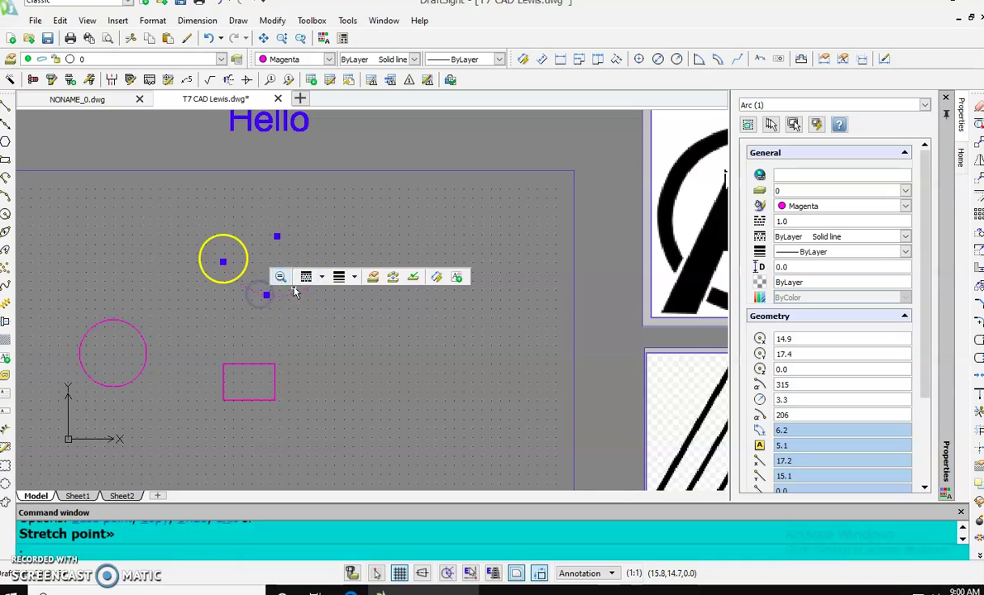
{"action": "left_click", "coordinate": [223, 262]}
{"action": "left_click", "coordinate": [168, 238]}
Step: Select the circle and rectangle together with the arc, delete all three from the frame, and save the drawing
{"action": "scroll", "coordinate": [351, 312], "scroll_direction": "down", "scroll_amount": 3}
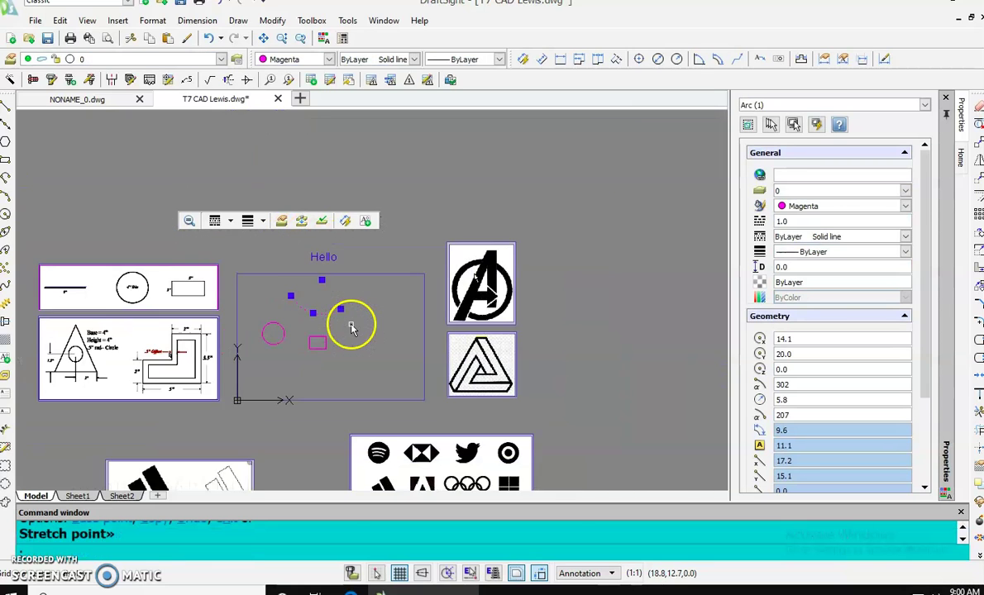
{"action": "scroll", "coordinate": [277, 301], "scroll_direction": "up", "scroll_amount": 2}
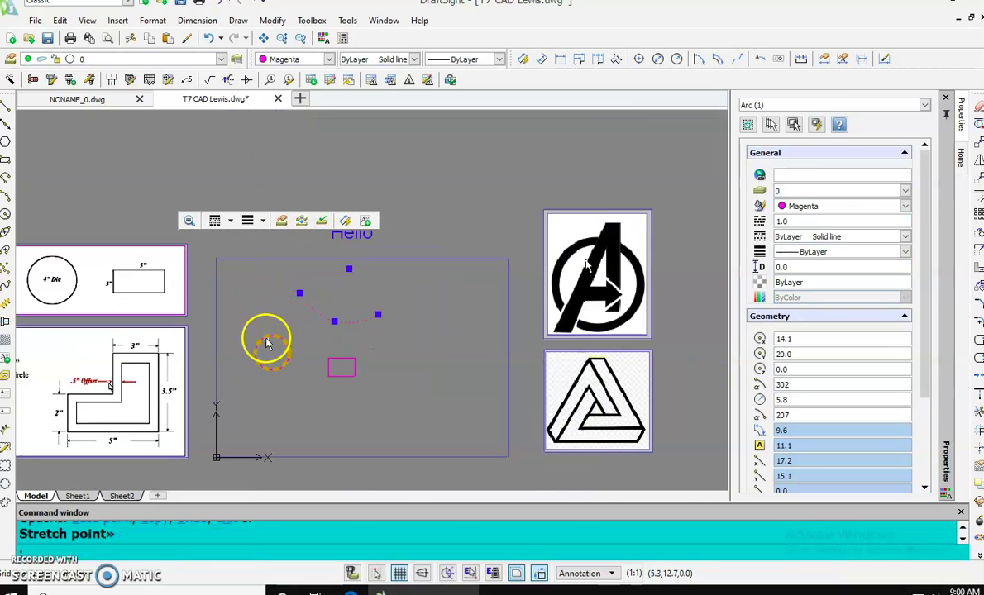
{"action": "left_click", "coordinate": [267, 343]}
{"action": "left_click", "coordinate": [608, 281]}
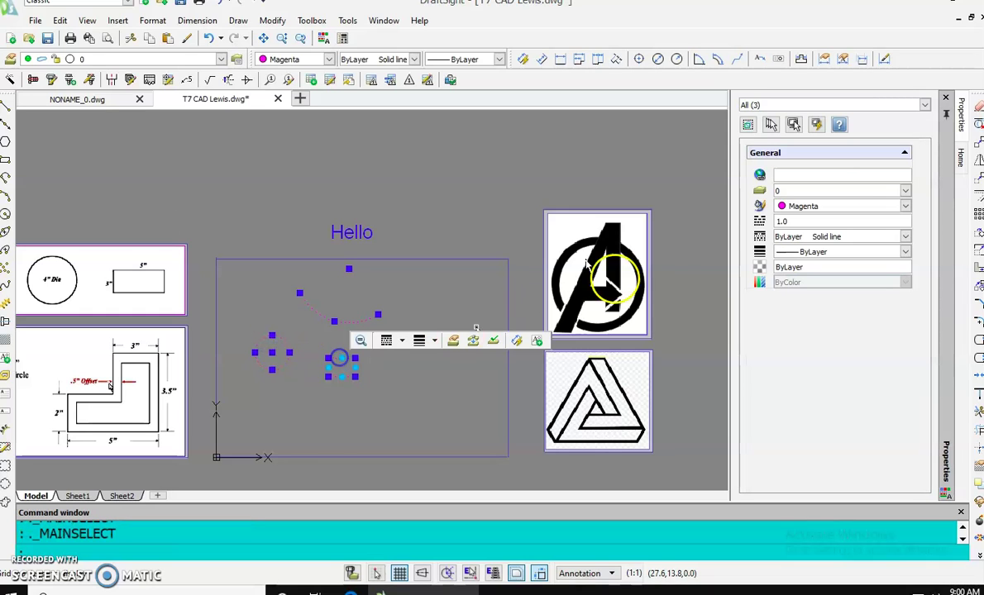
{"action": "left_click", "coordinate": [129, 79]}
{"action": "key", "text": "ctrl+s"}
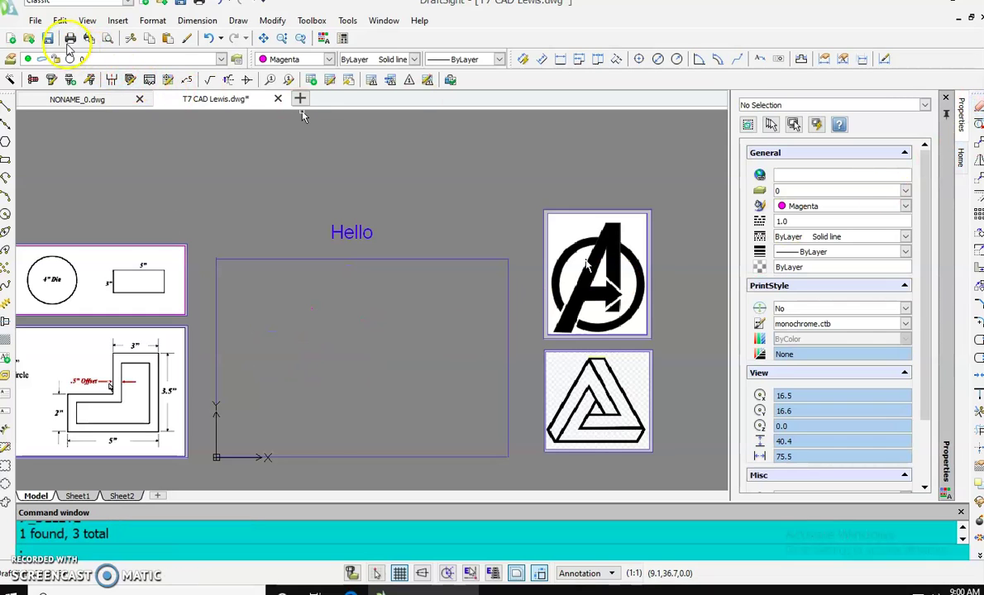
{"action": "left_click", "coordinate": [310, 191]}
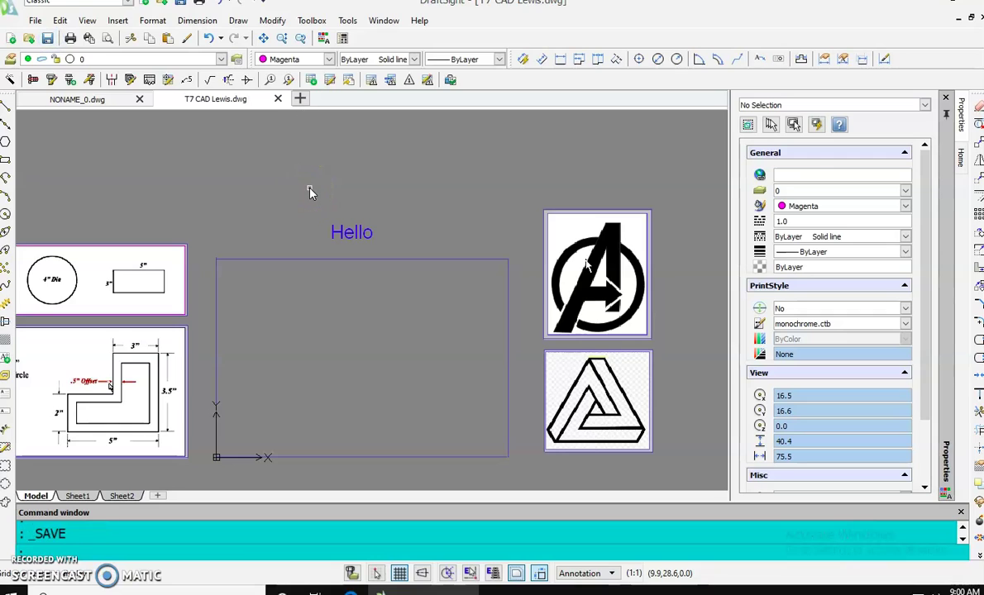